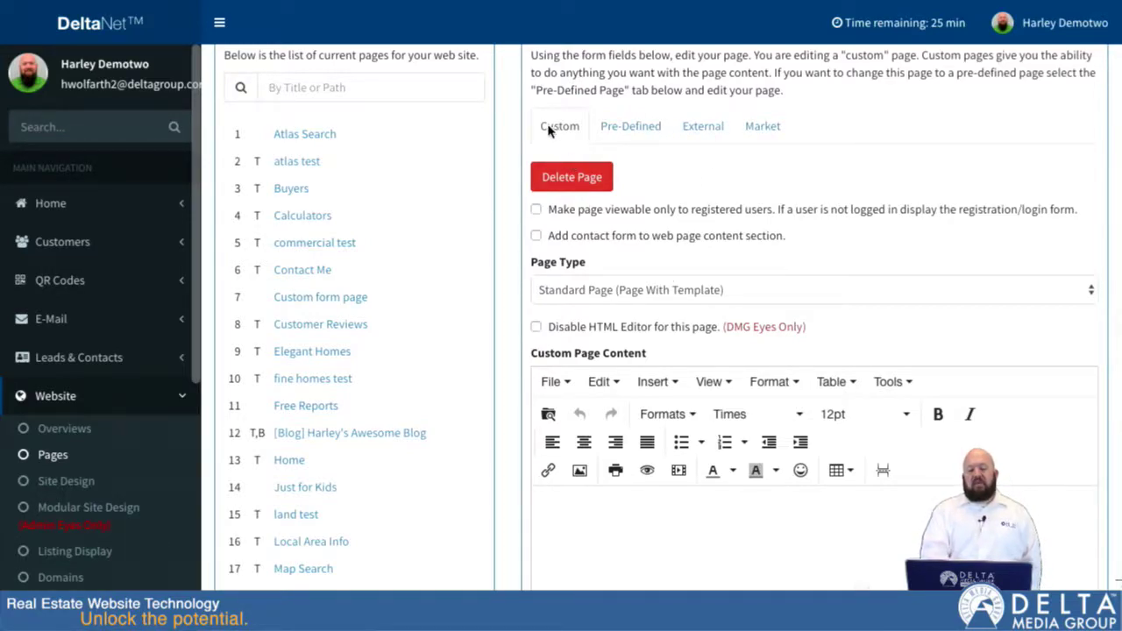
scroll(745, 223, down, 1)
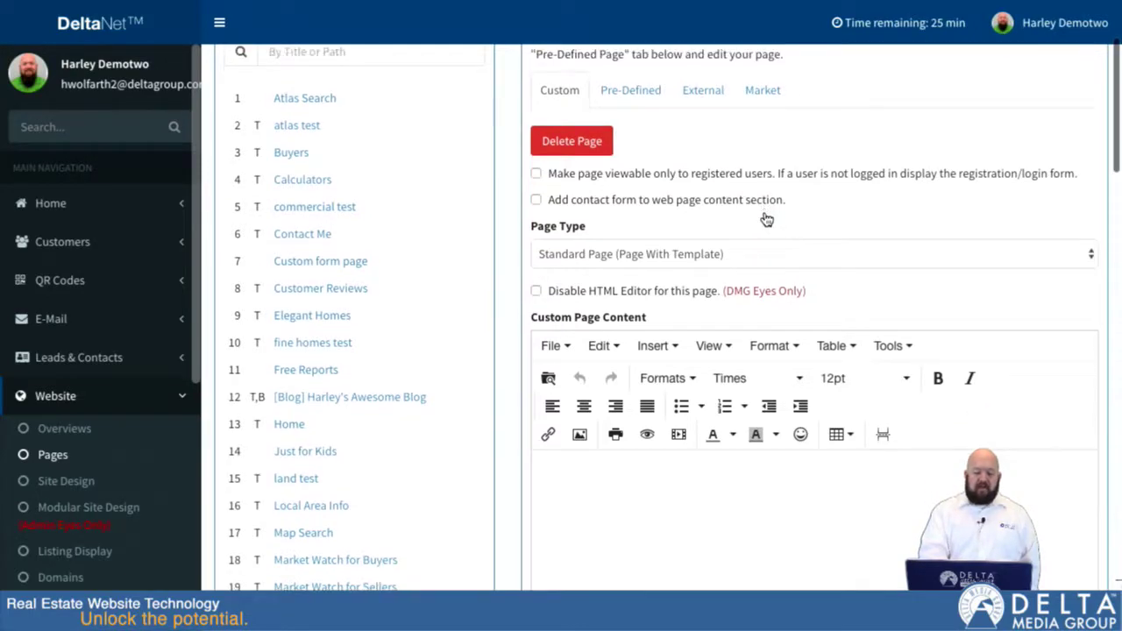
click(535, 173)
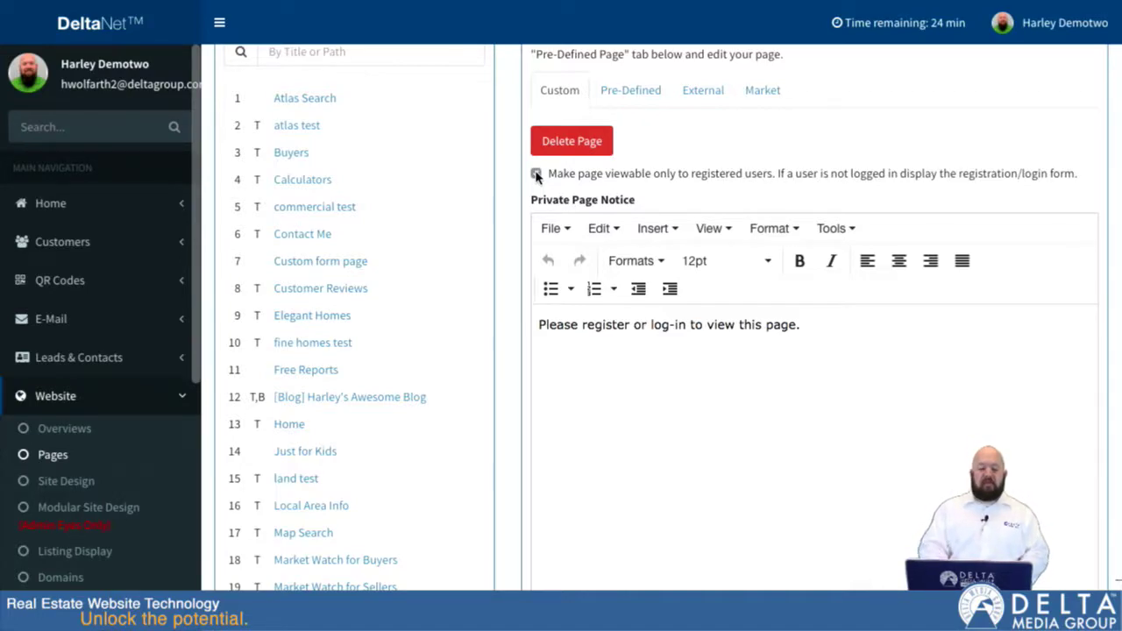
click(536, 175)
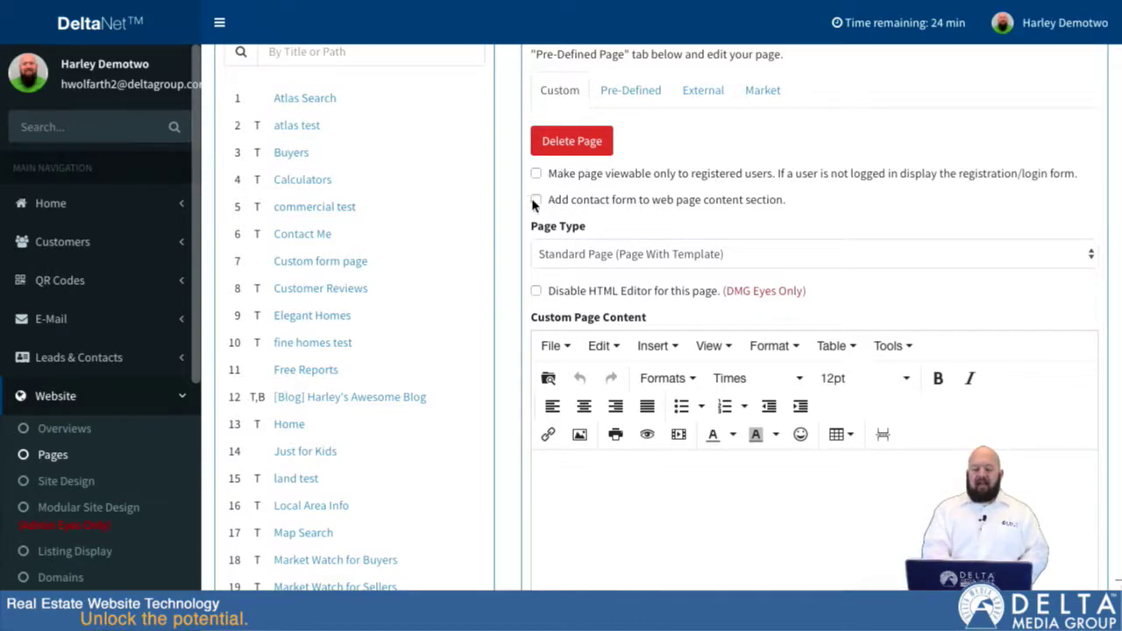
Add a contact form to the page's content section and set its location to Left Side.
scroll(537, 202, down, 1)
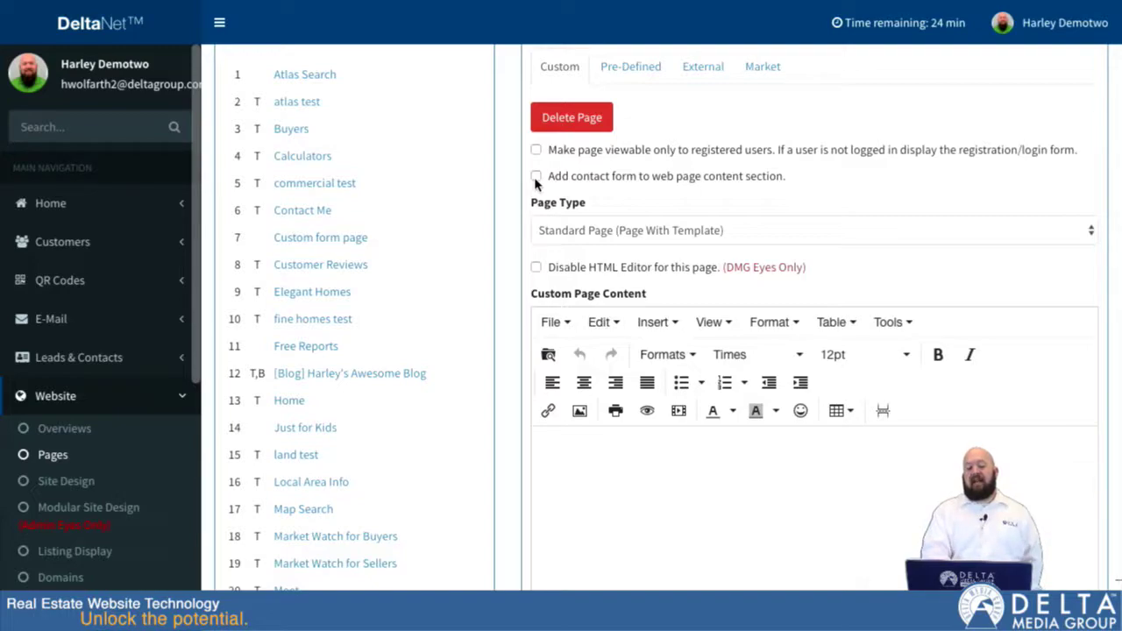
click(537, 177)
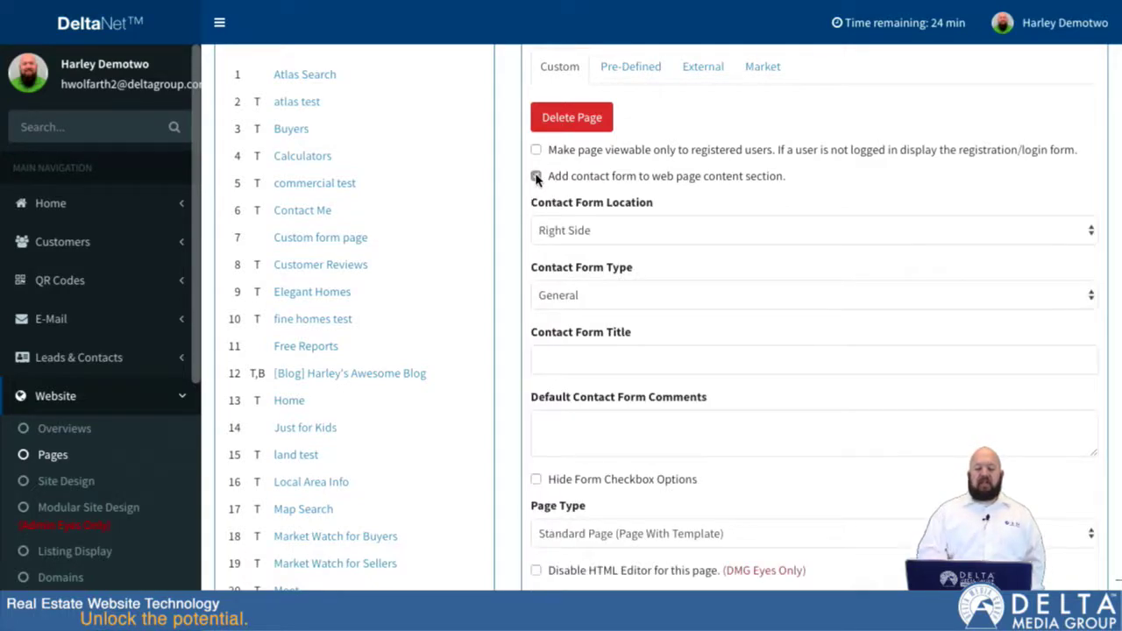
click(628, 239)
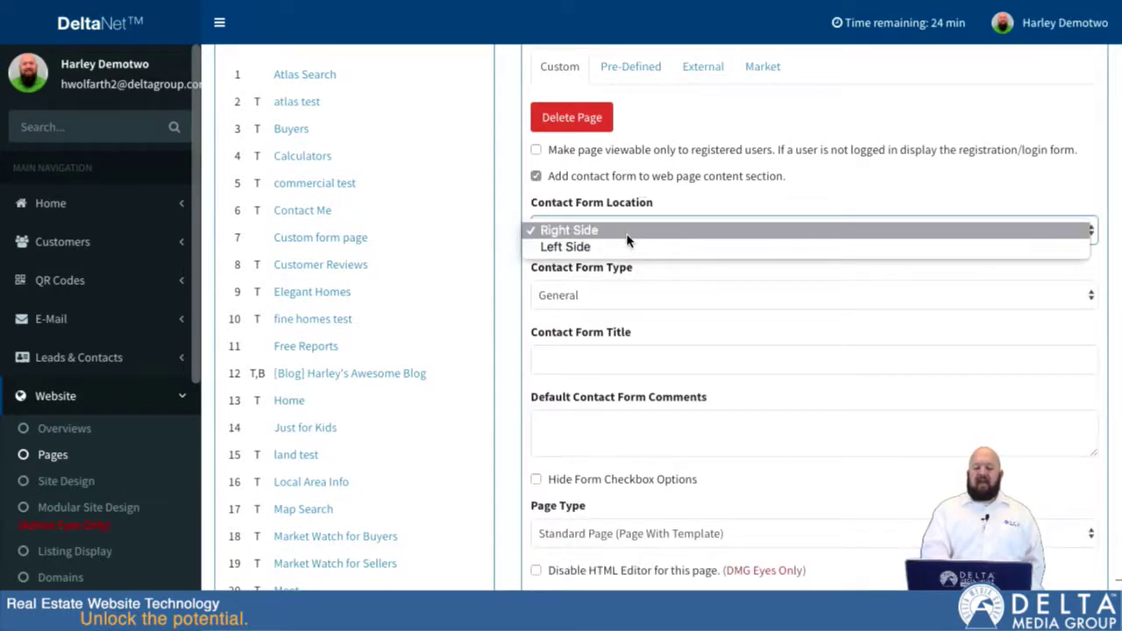
click(627, 232)
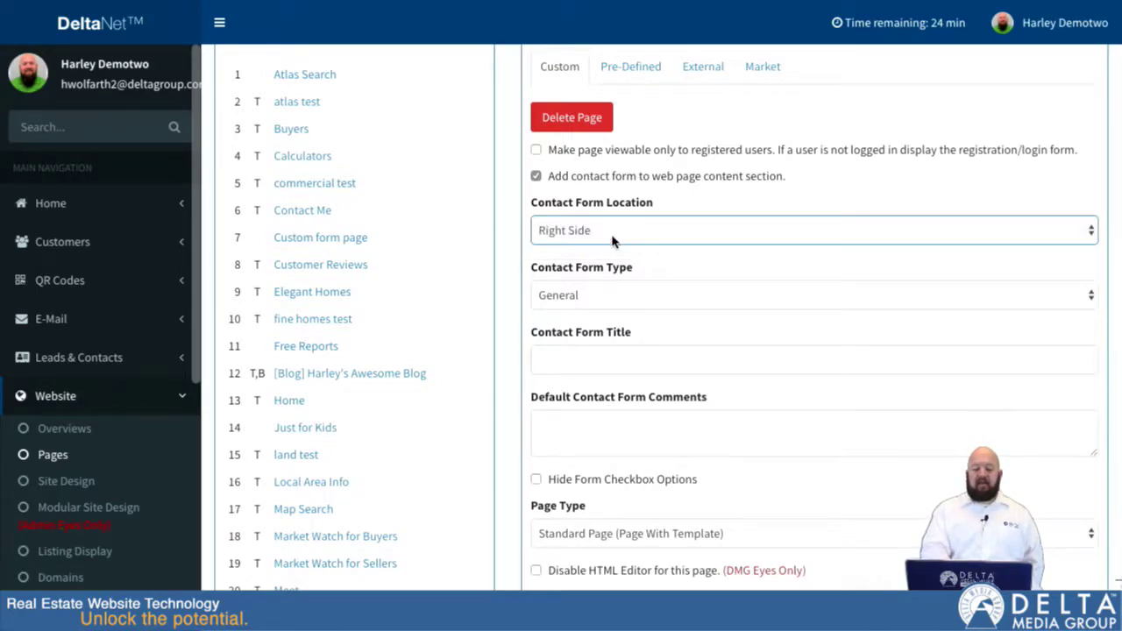
click(537, 231)
click(565, 242)
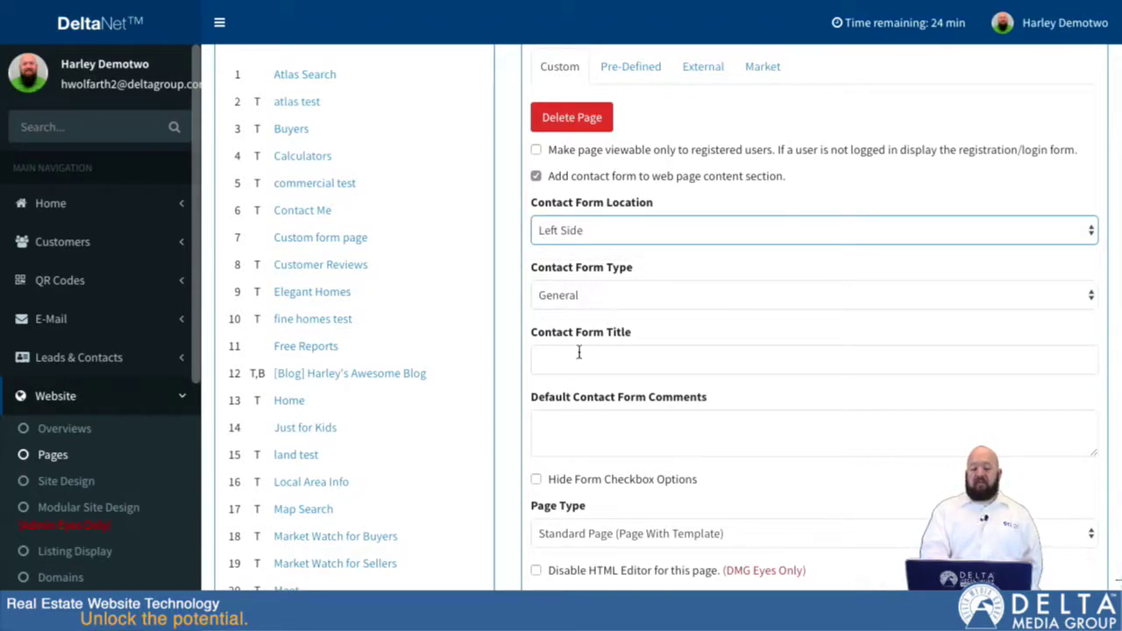
Choose General as the contact form type and enter "Title of My Form" as the contact form title.
scroll(533, 355, down, 1)
click(591, 264)
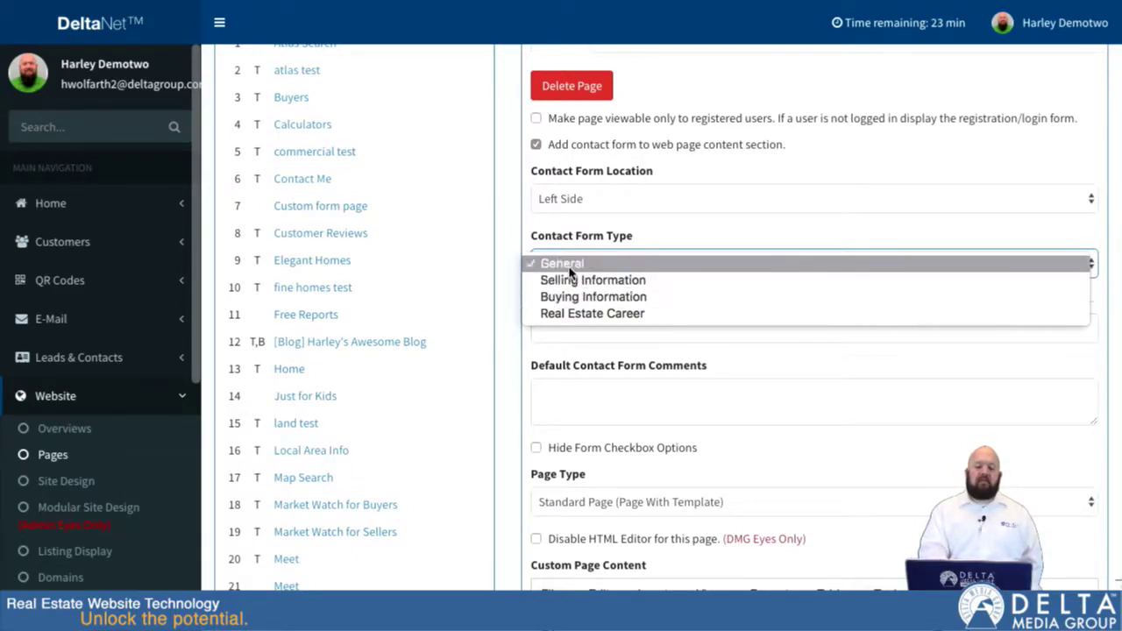
click(571, 265)
click(579, 328)
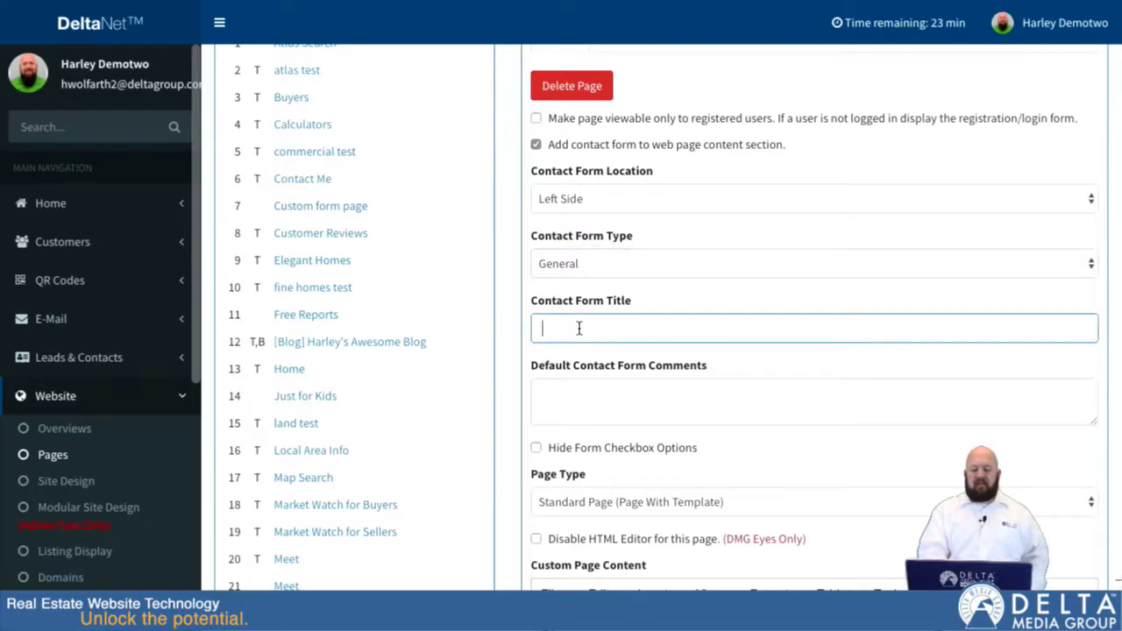
text(Tit)
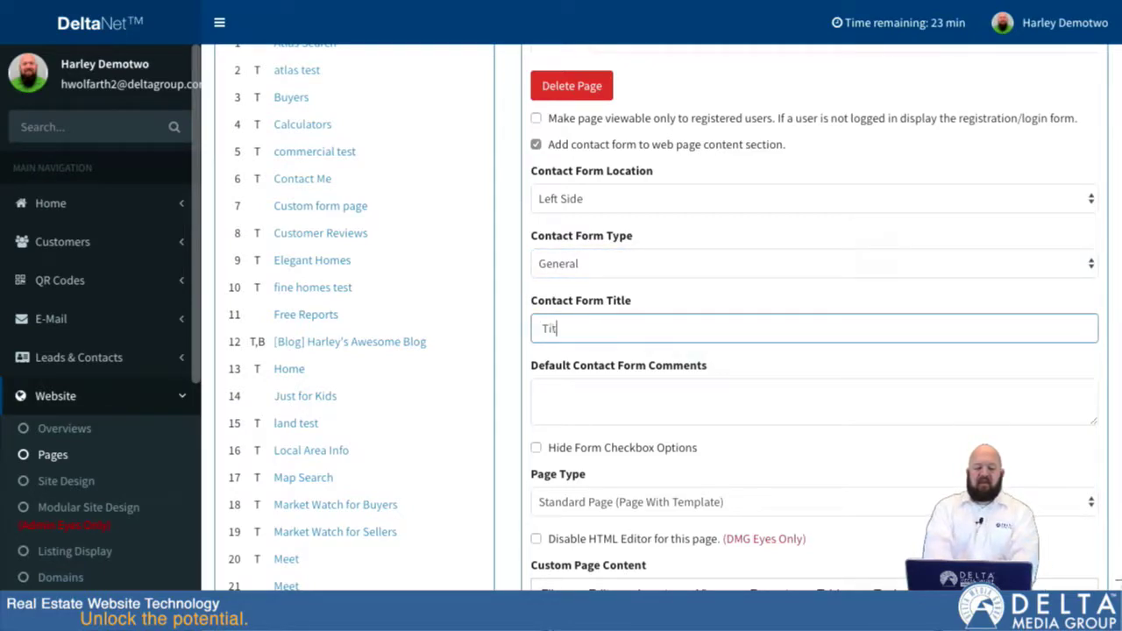
text(le of My Form)
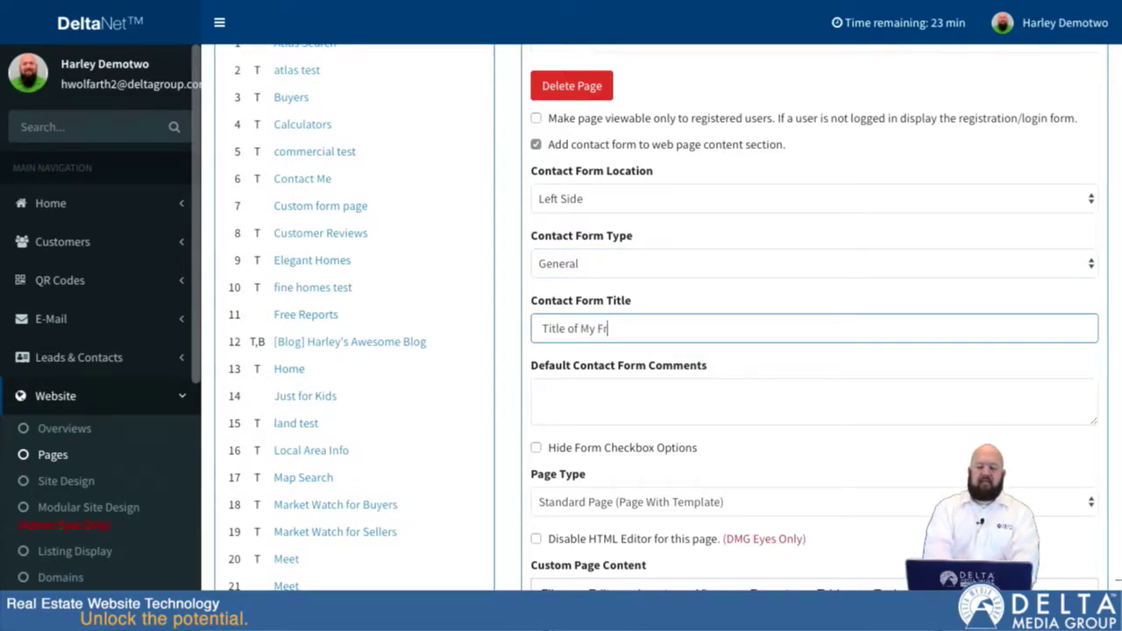
key(BackSpace)
key(BackSpace)
key(BackSpace)
text(r)
key(BackSpace)
text(orm)
Enter "Inquiry about my home -" as the default contact form comments and hide the form checkbox options.
click(596, 400)
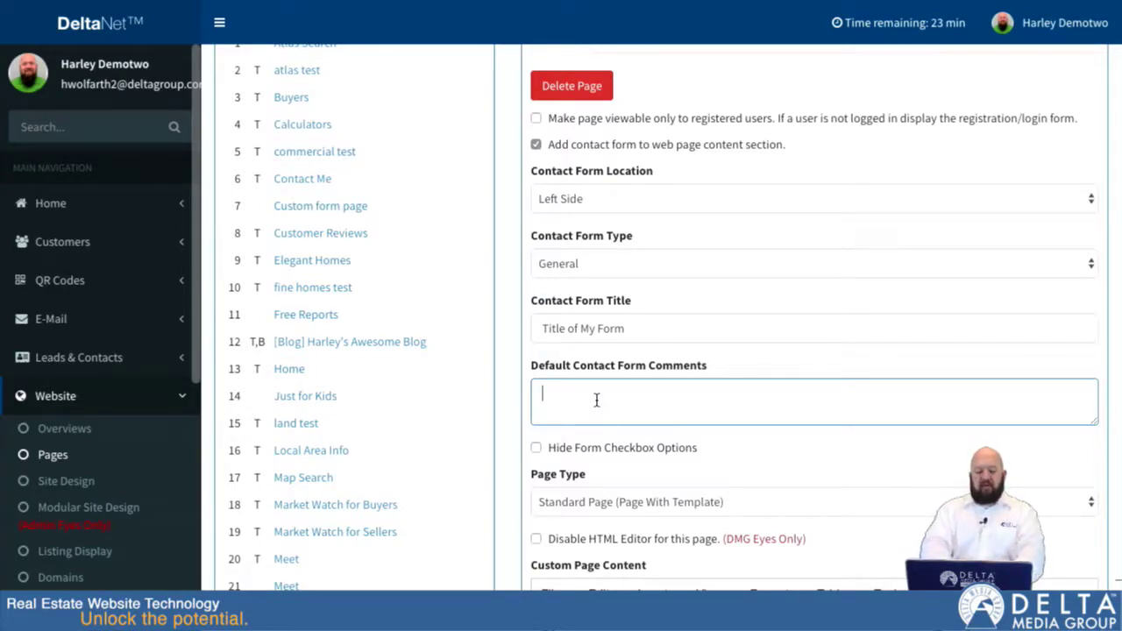
text(Inquiry on)
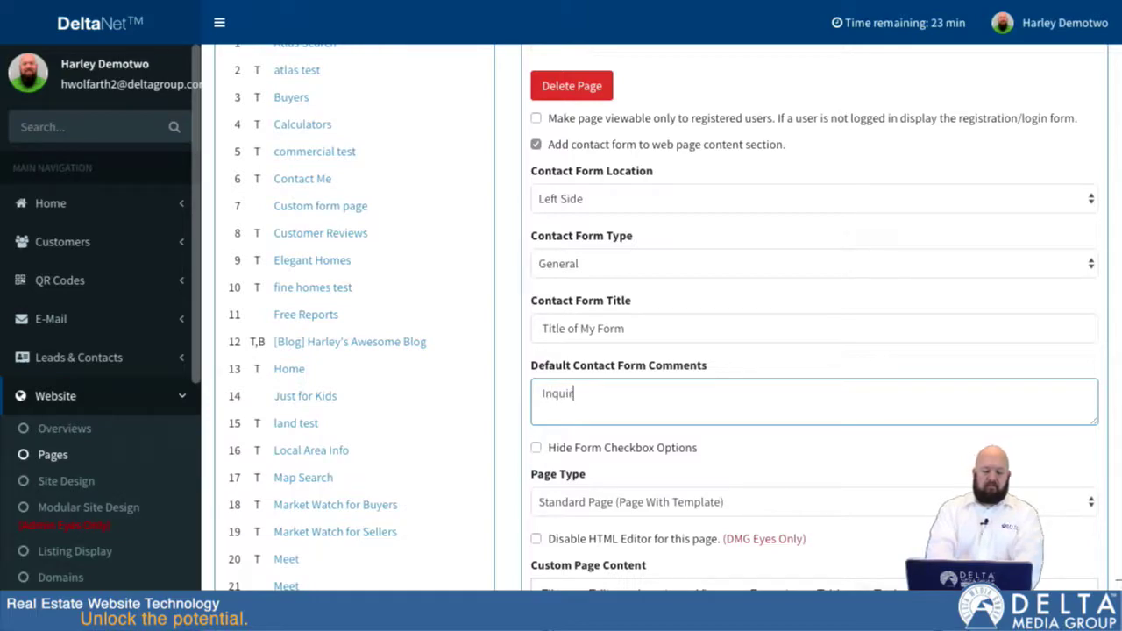
key(BackSpace)
key(BackSpace)
text(bout)
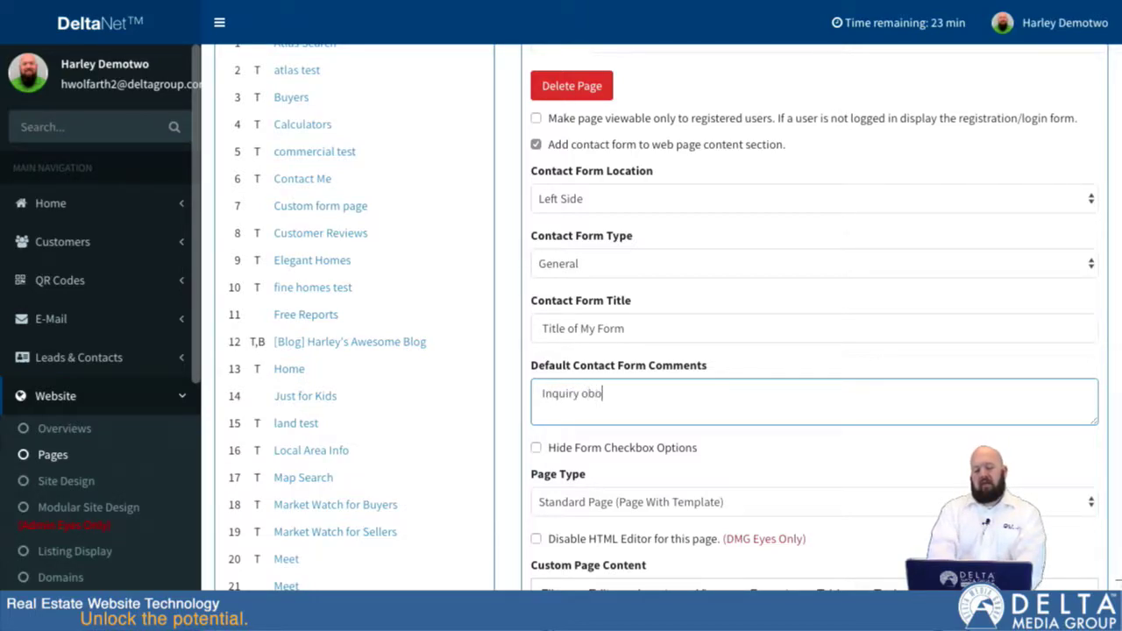
key(BackSpace)
key(BackSpace)
key(BackSpace)
key(BackSpace)
key(BackSpace)
key(BackSpace)
text(about my home)
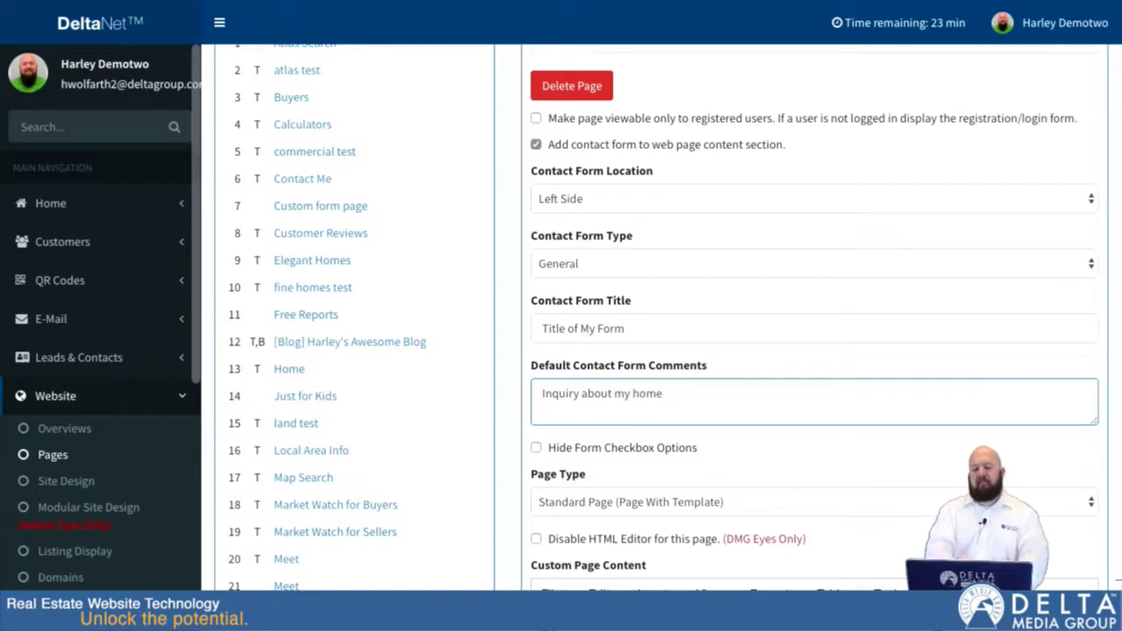
text( -)
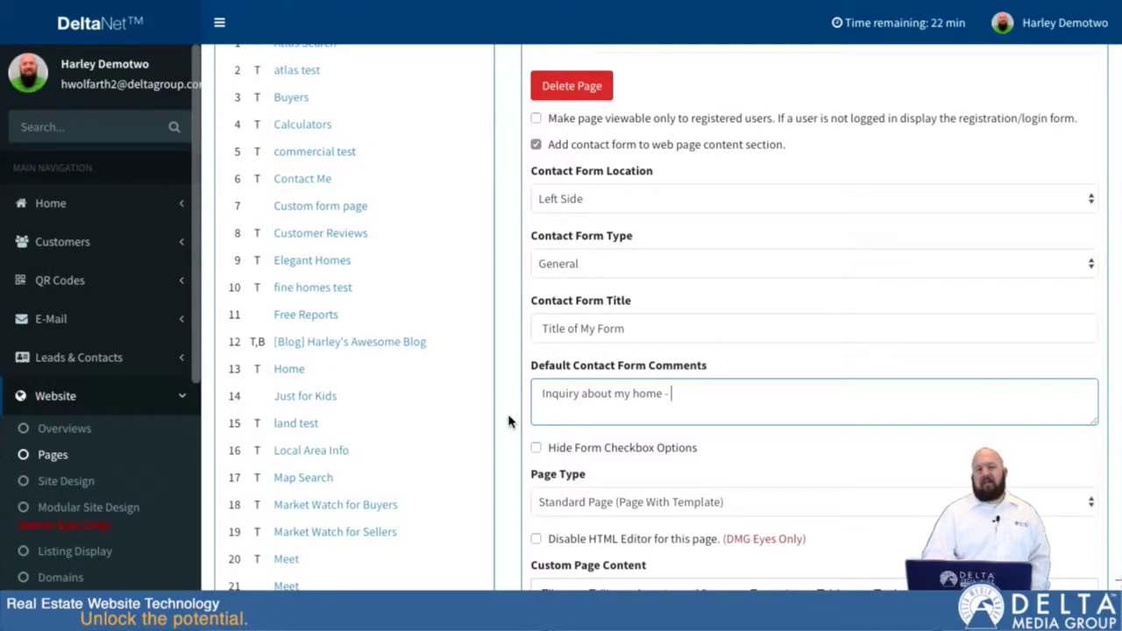
scroll(508, 421, down, 3)
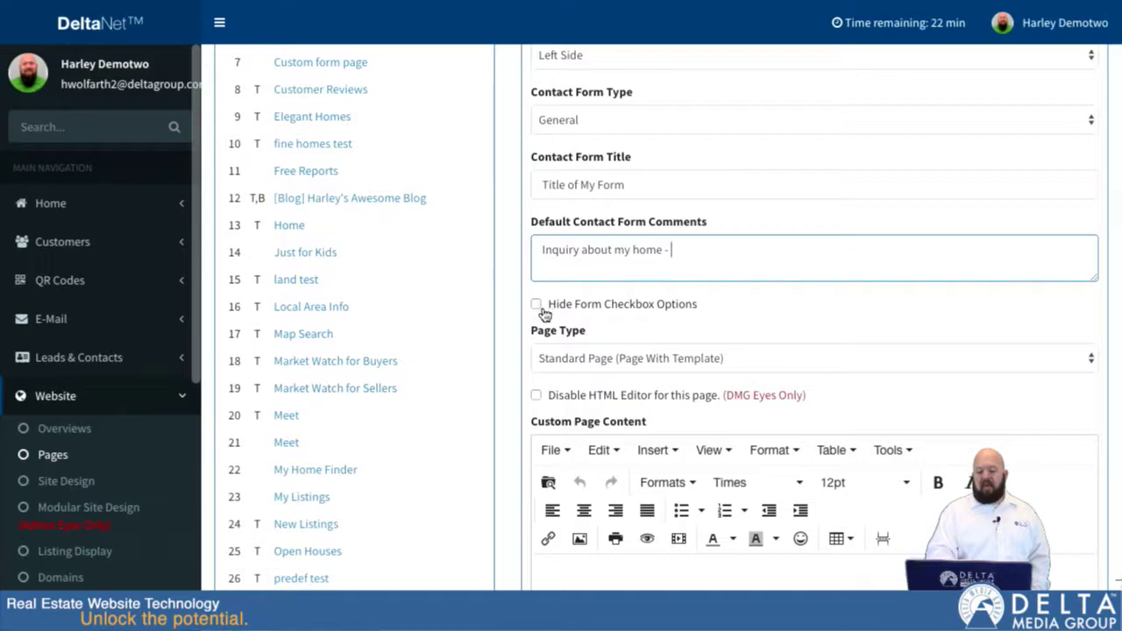
click(536, 306)
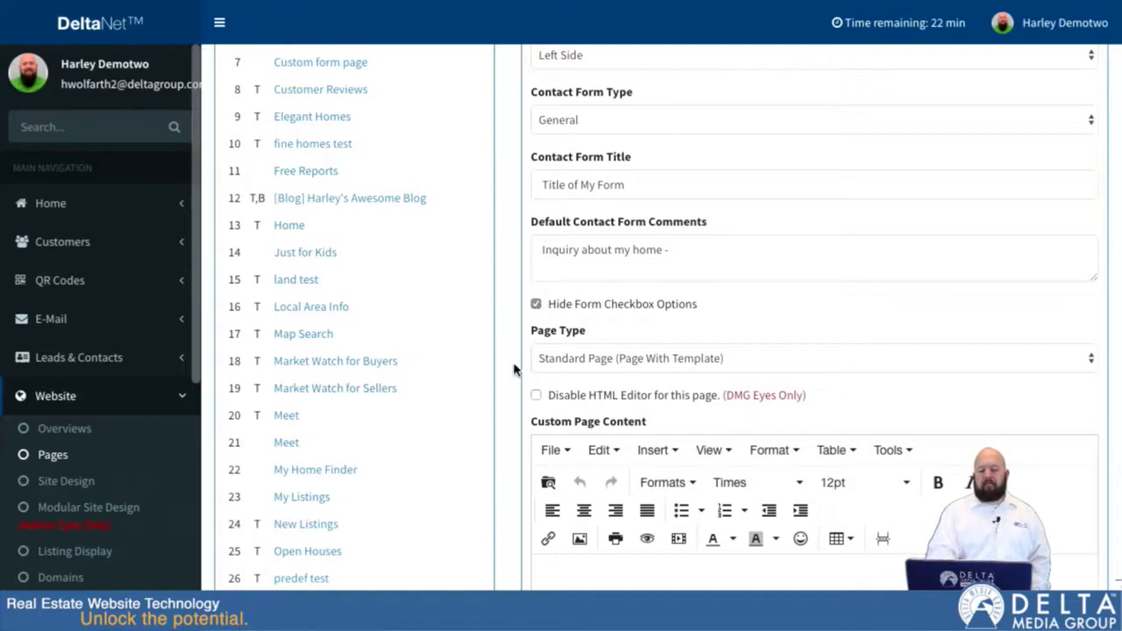
Write "This is my standard form page." as the custom page content.
scroll(520, 358, down, 1)
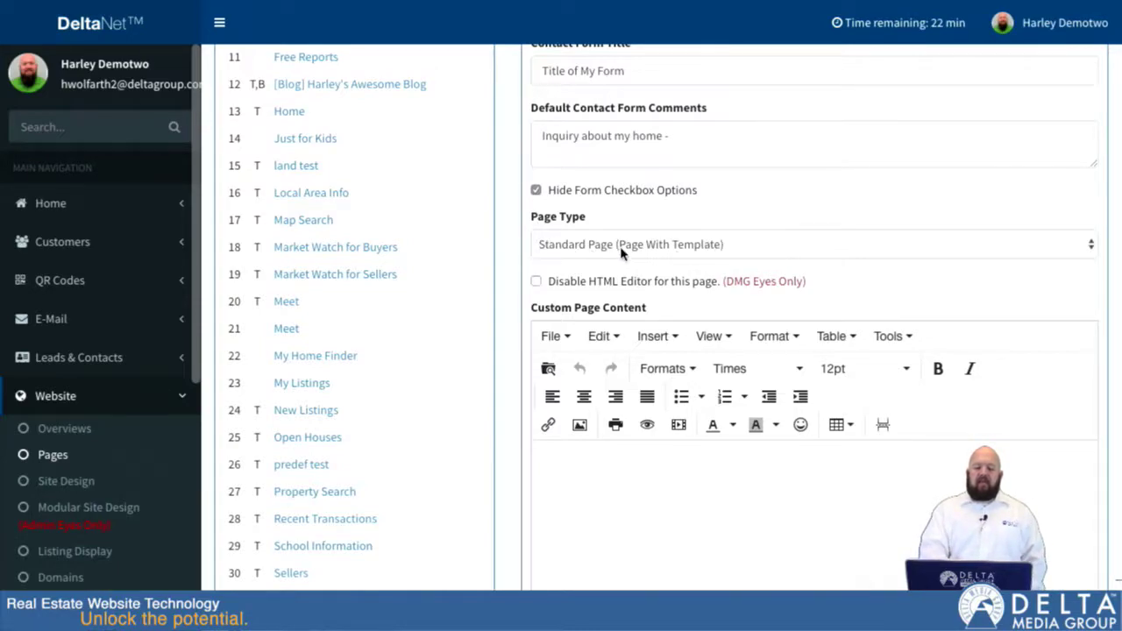
click(596, 495)
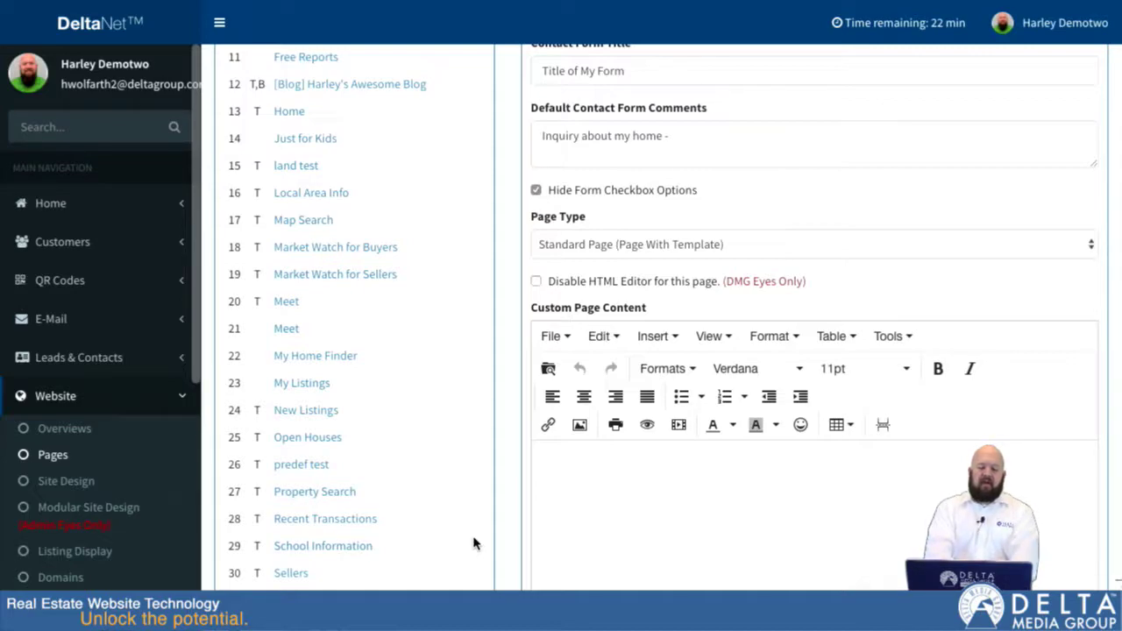
text(This is my)
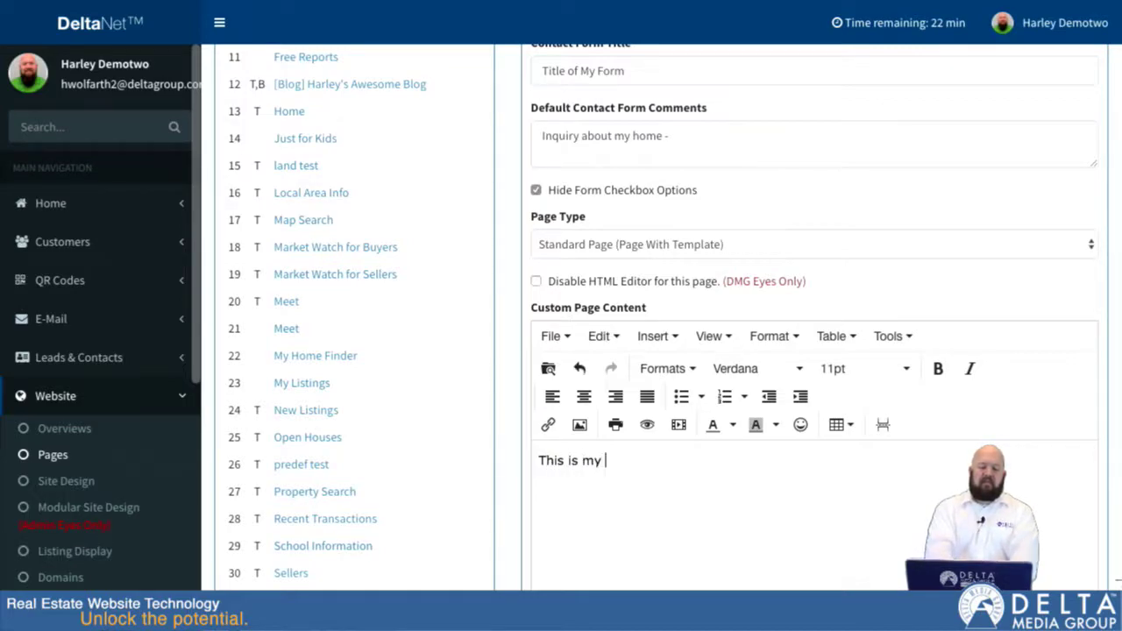
text( standard form)
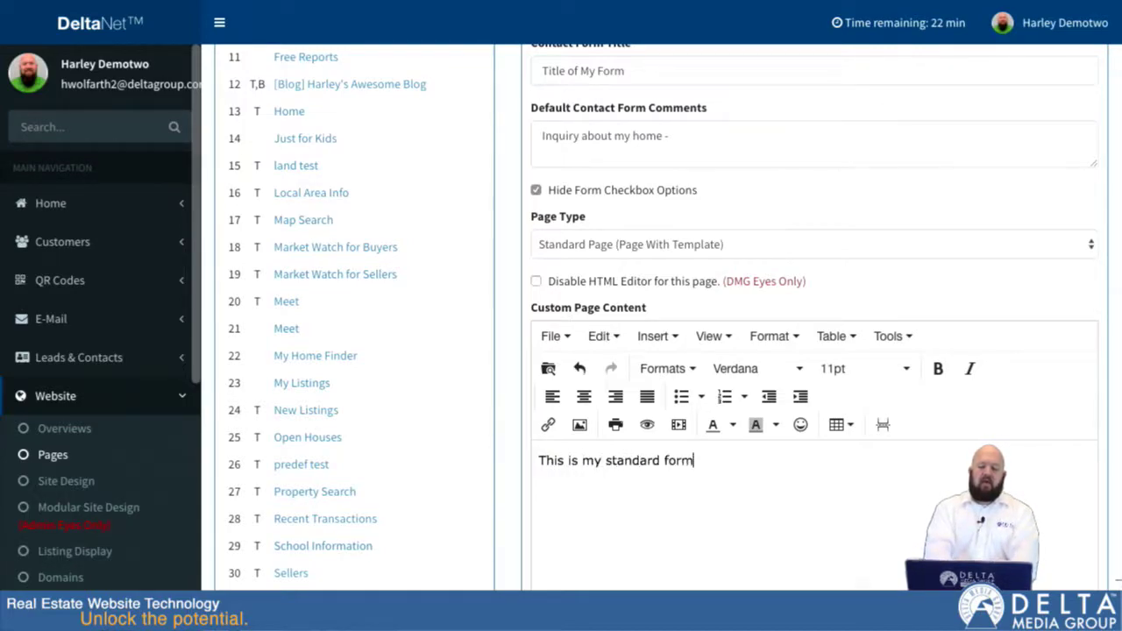
text( page.)
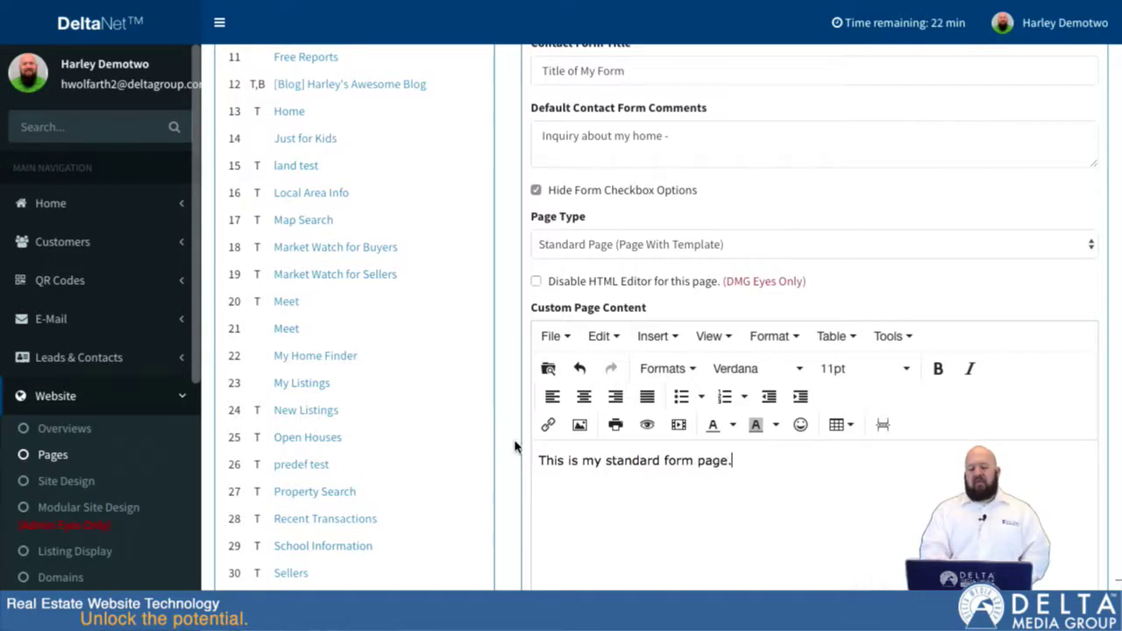
Review the options for the page's domain and its end-of-page data, keeping **Primary Domain** and None.
scroll(514, 447, down, 1)
scroll(515, 447, down, 1)
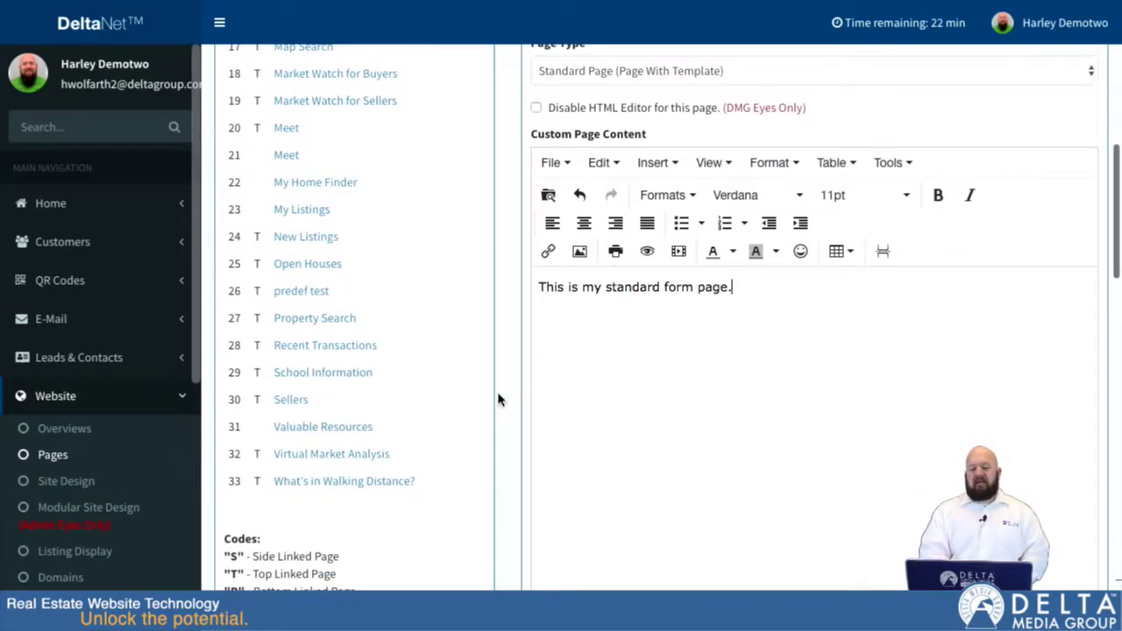
scroll(498, 400, down, 1)
scroll(498, 400, down, 4)
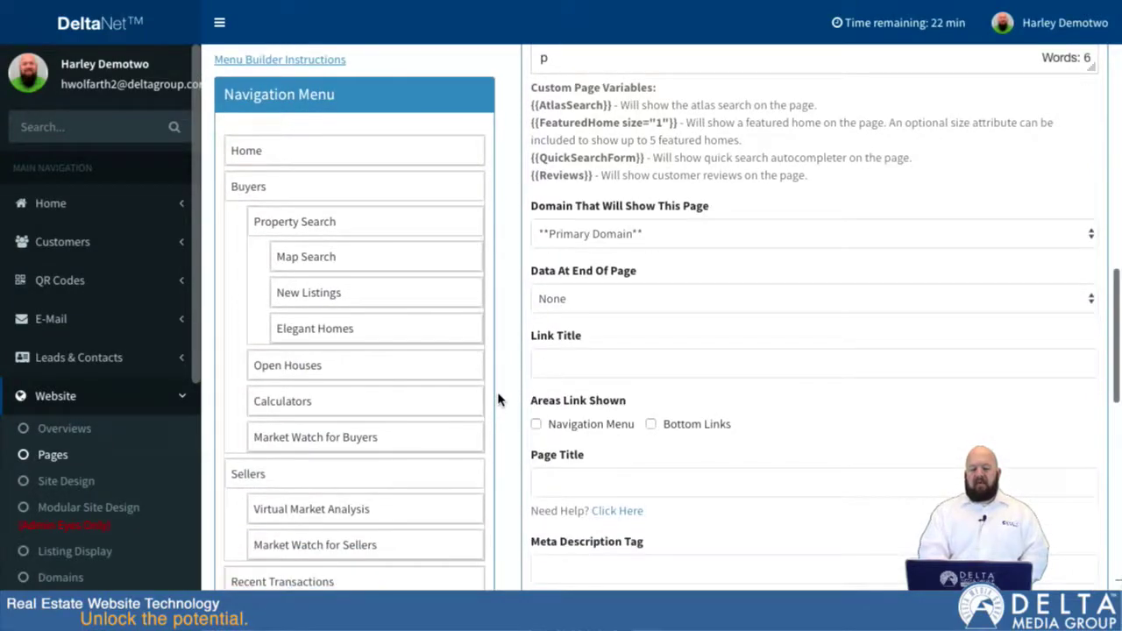
scroll(501, 390, down, 1)
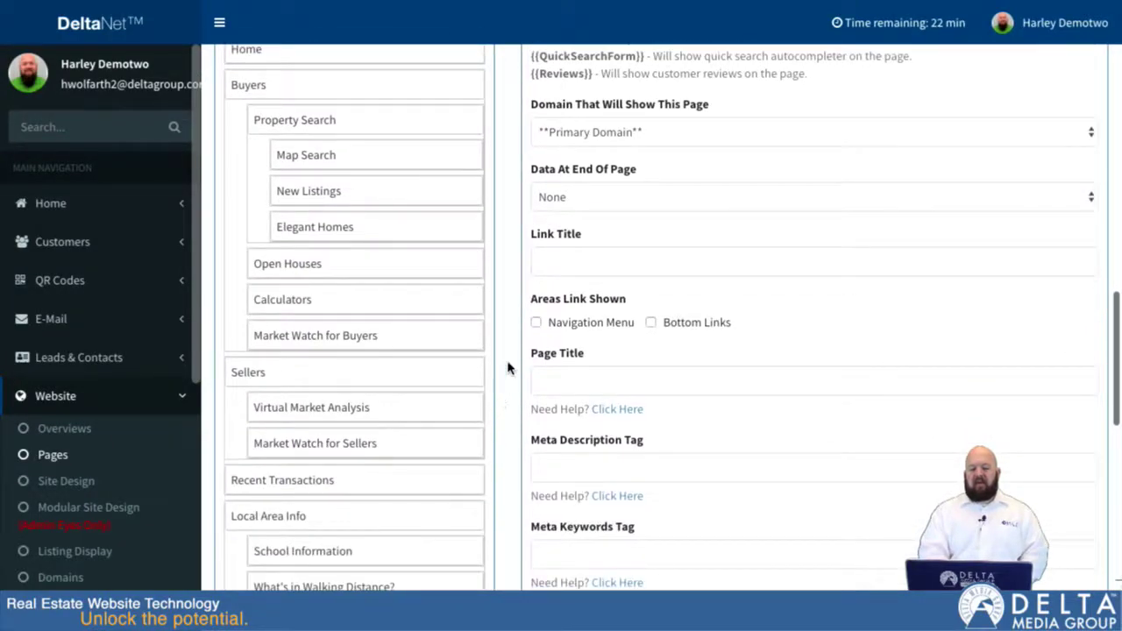
click(605, 140)
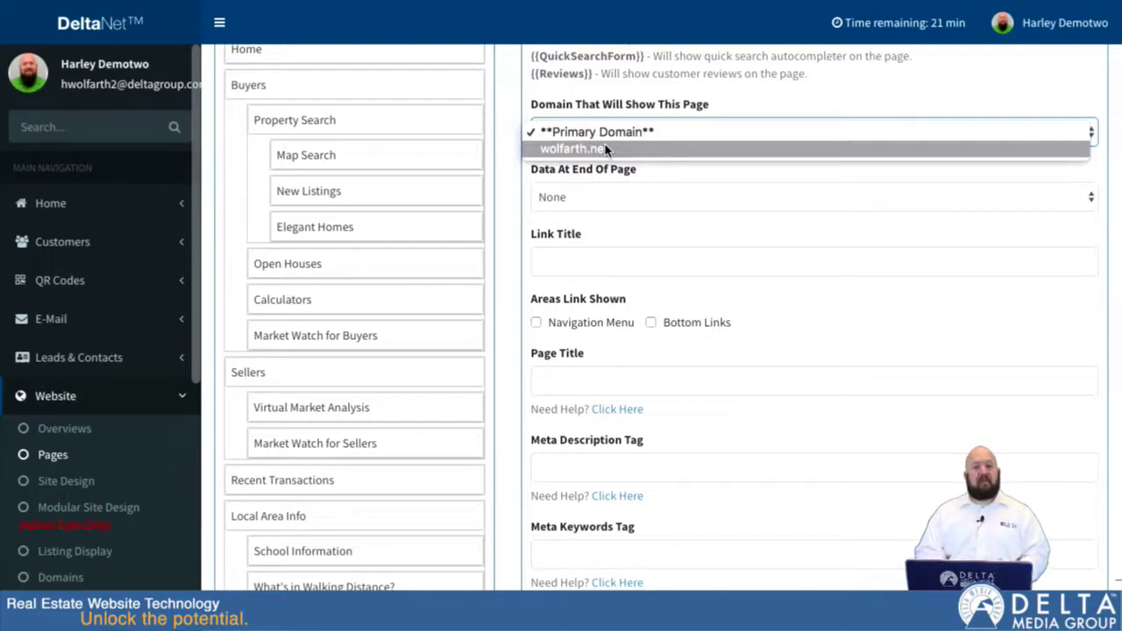
click(616, 134)
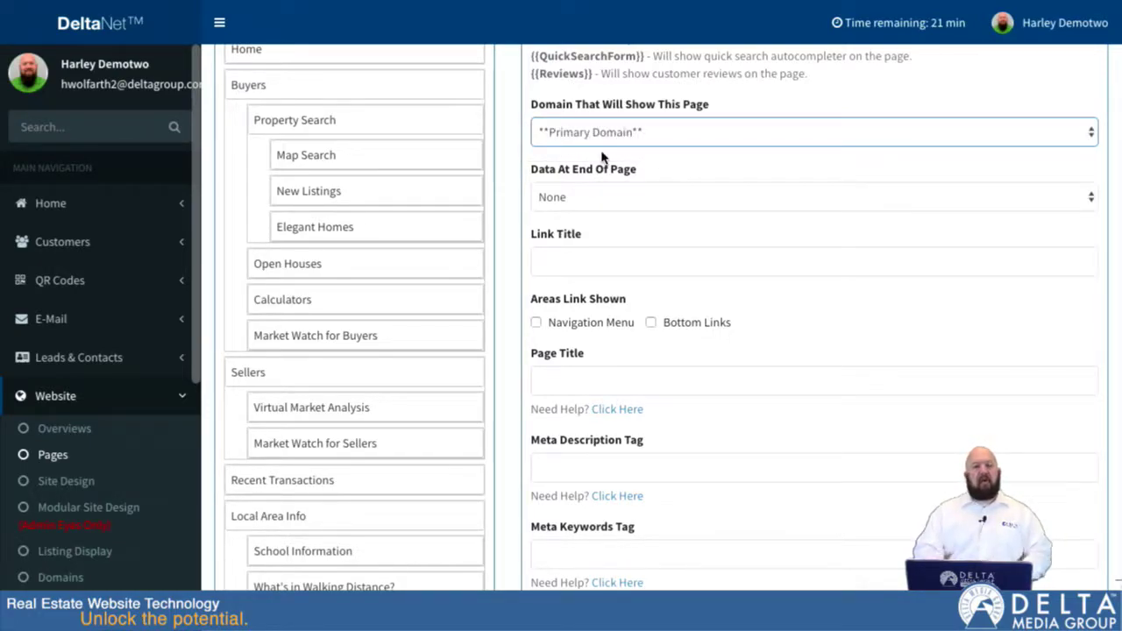
click(577, 200)
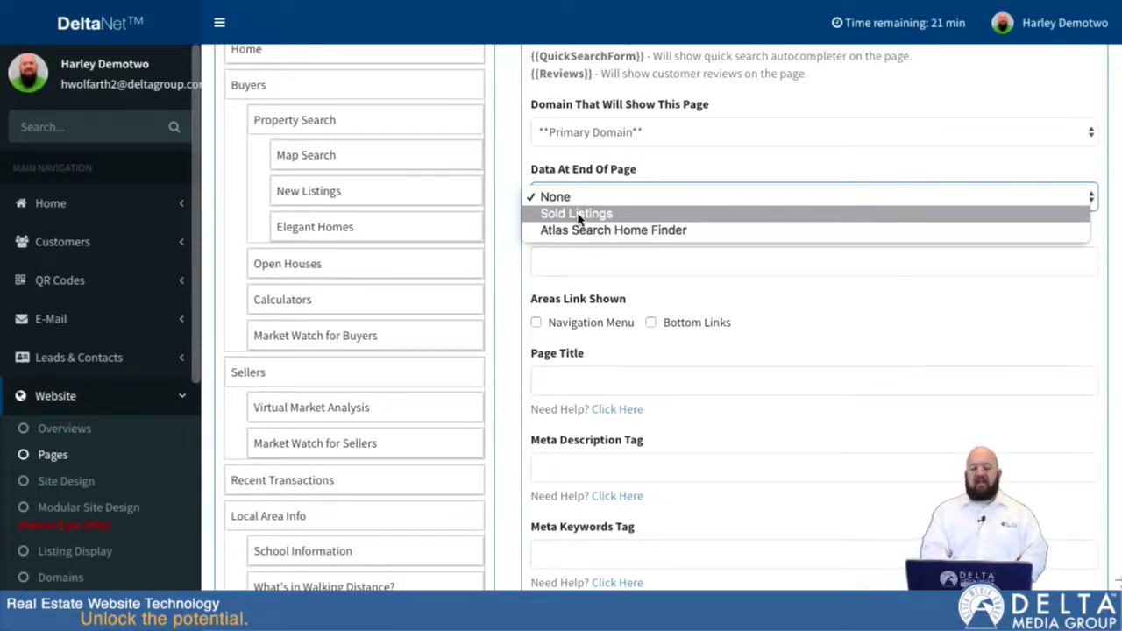
click(514, 189)
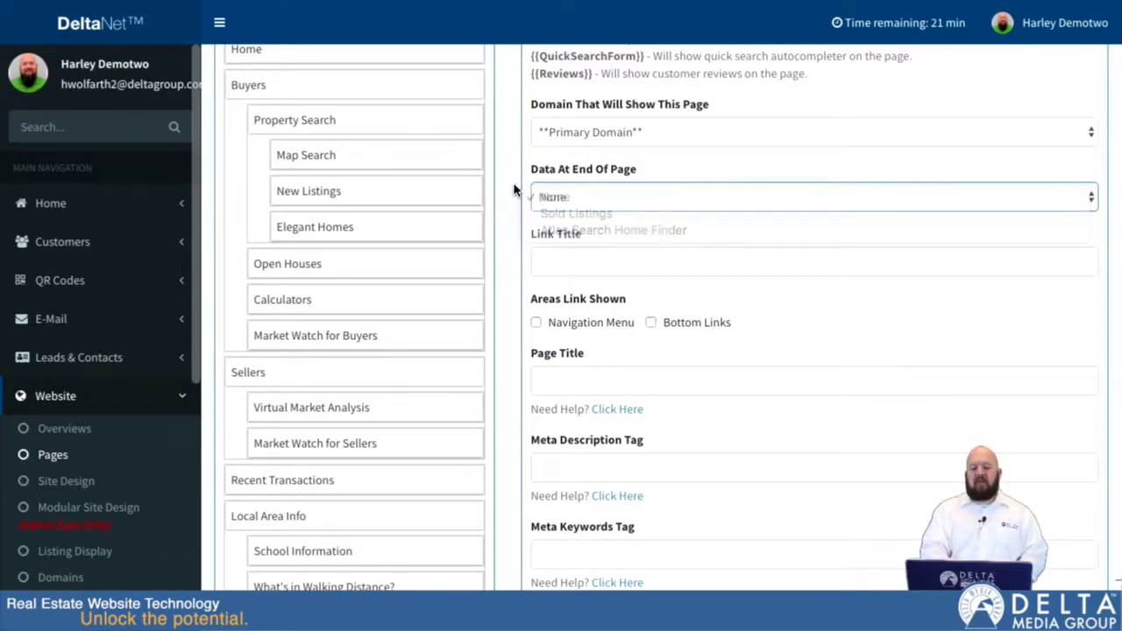
Set the link title to "My Page Link" and show the link in the Navigation Menu.
click(631, 265)
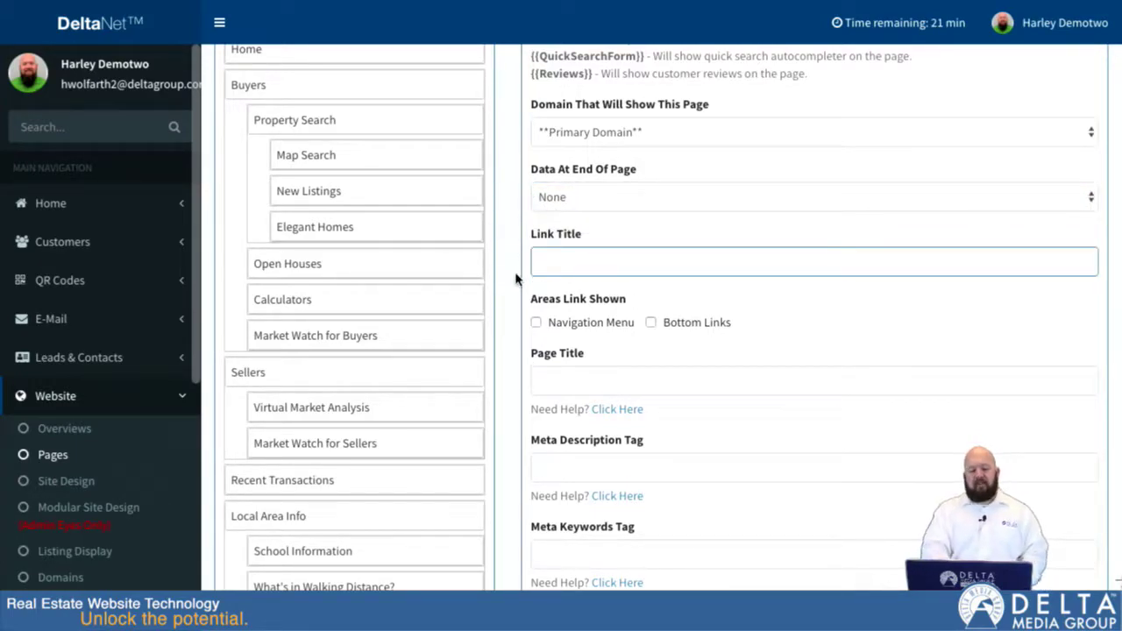
scroll(518, 278, down, 1)
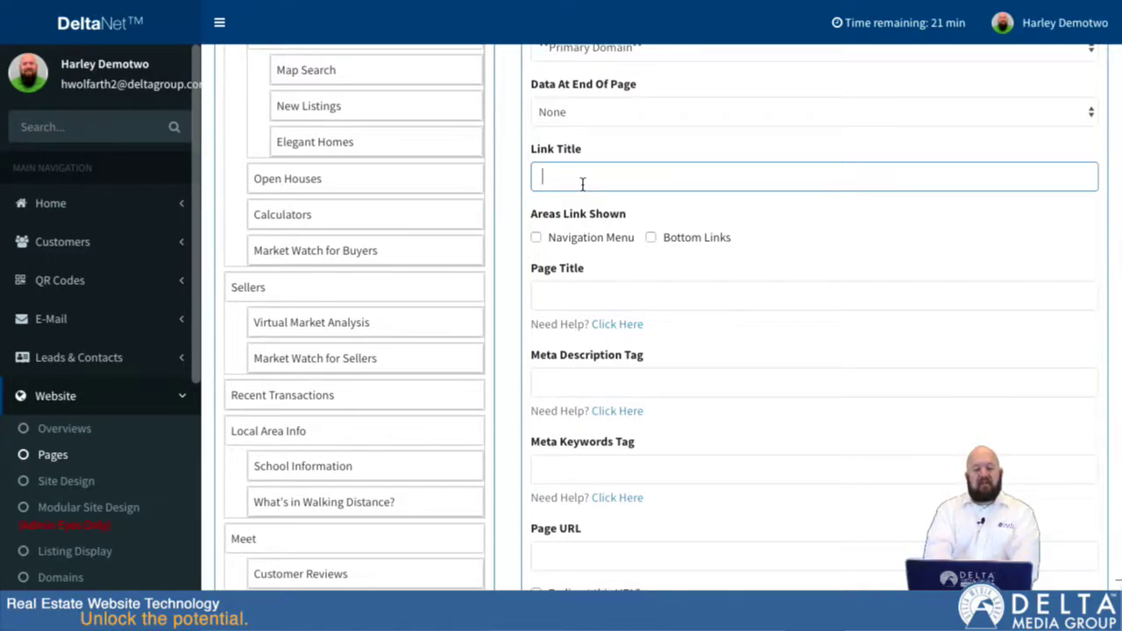
text(My Page Link)
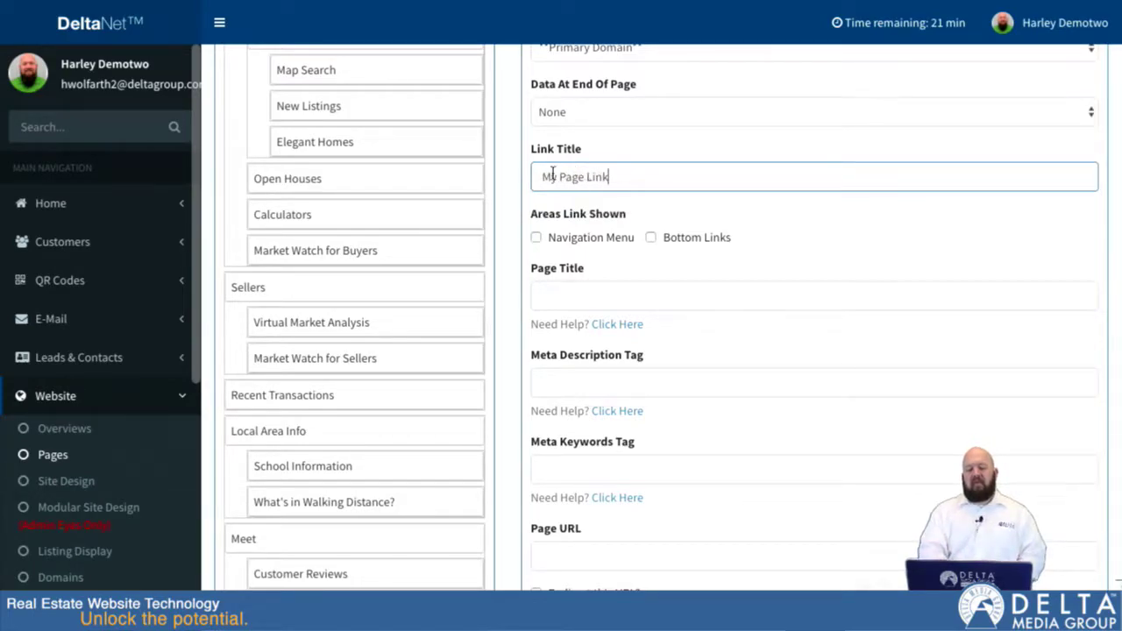
click(535, 238)
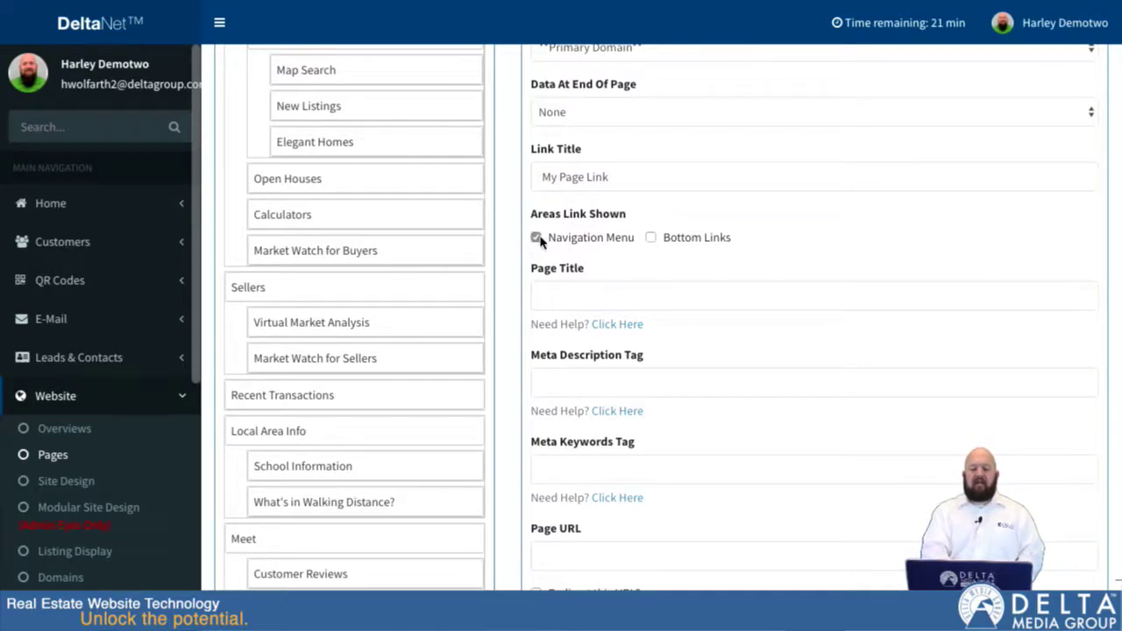
Show the page link in the Bottom Links as well as in the Navigation Menu.
click(651, 237)
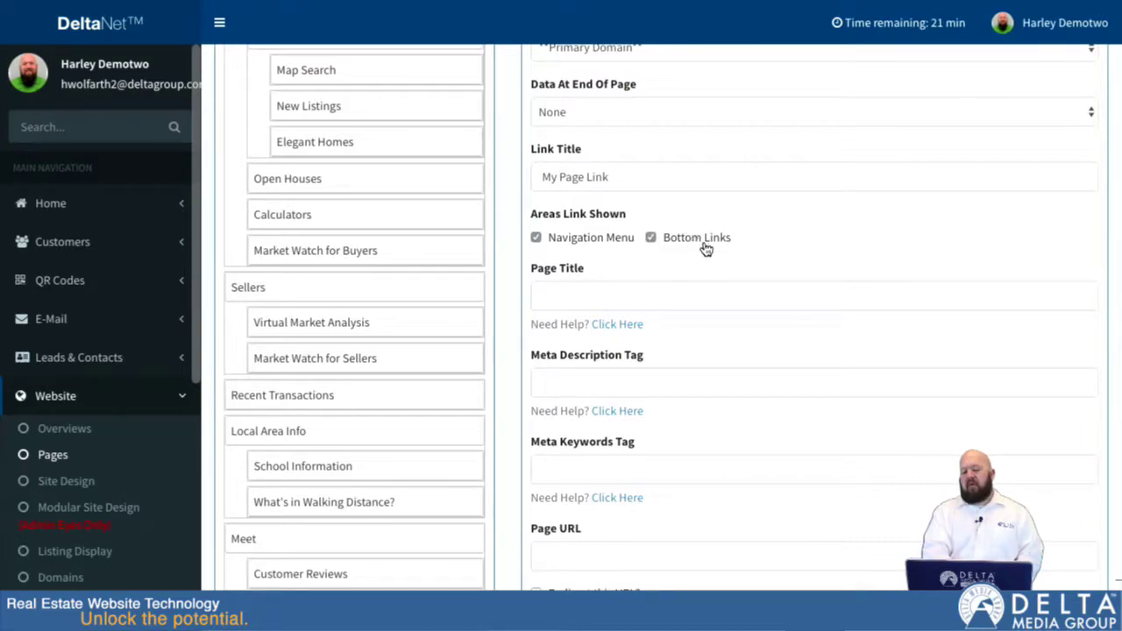
click(651, 238)
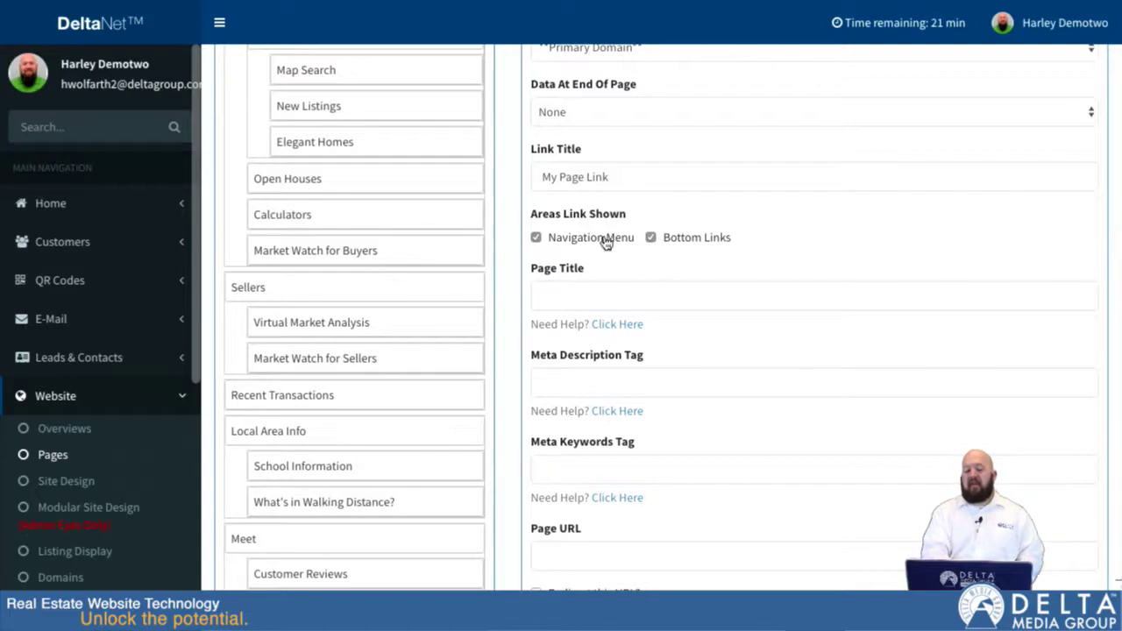
click(621, 242)
click(543, 242)
Set the page title to "My custom form page".
click(601, 294)
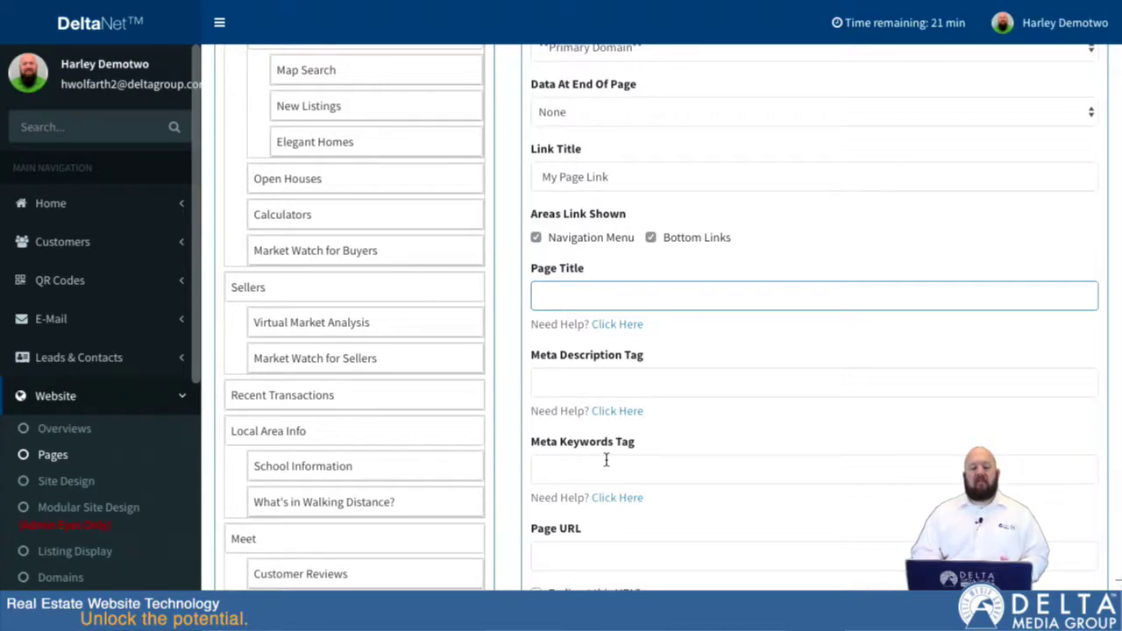
text(My cu)
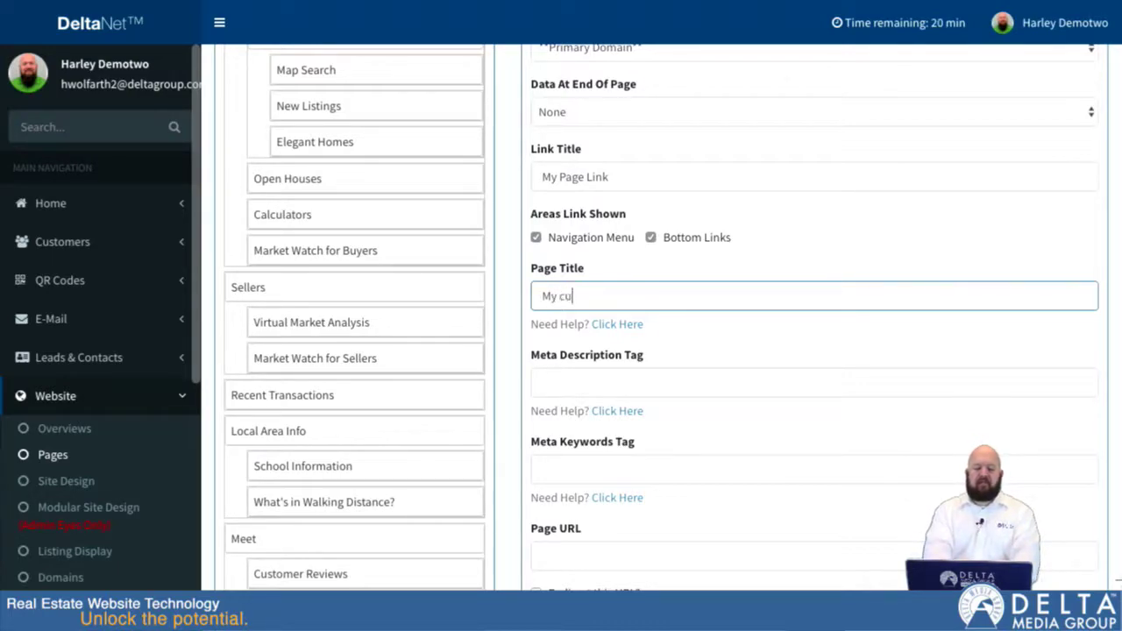
text(stom form page)
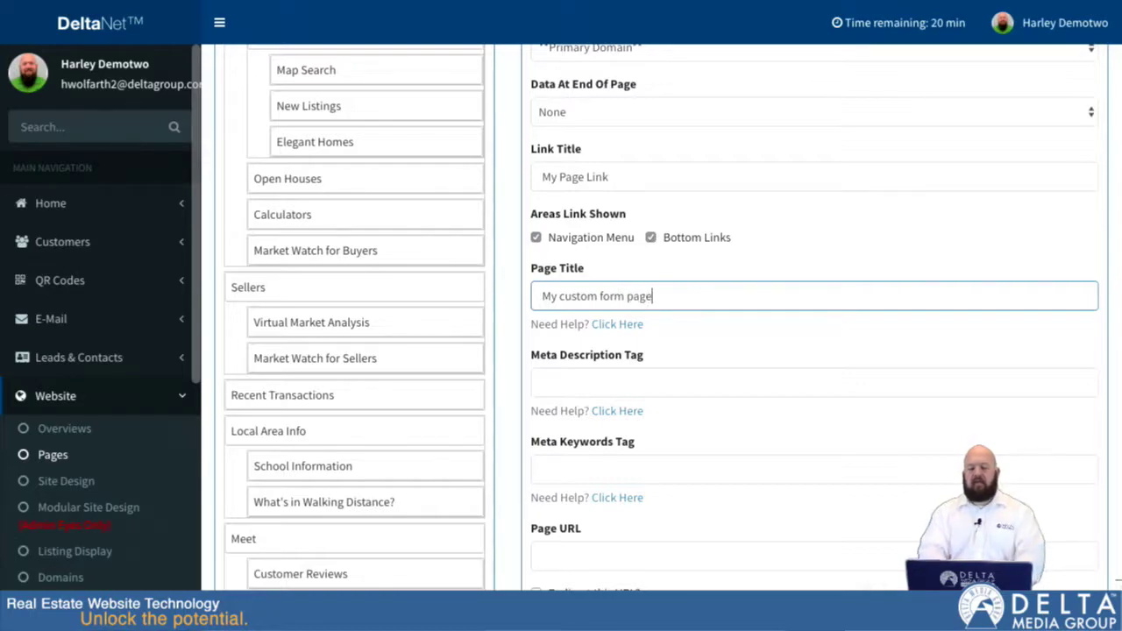
Enter "This is my custom form page." as the page's meta description.
scroll(750, 454, down, 2)
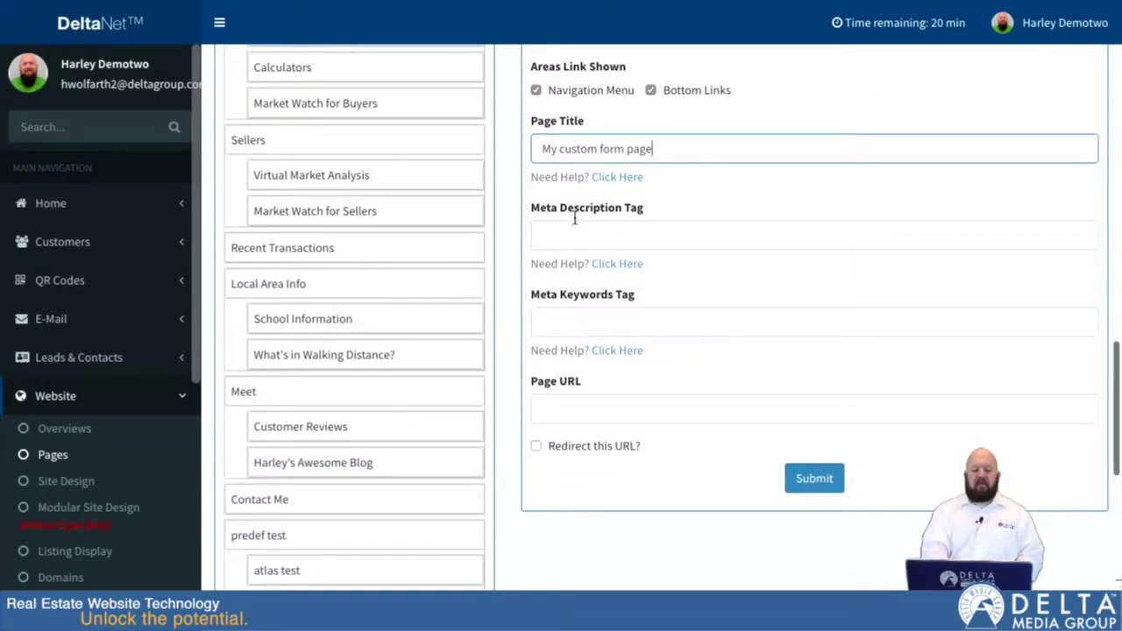
click(573, 230)
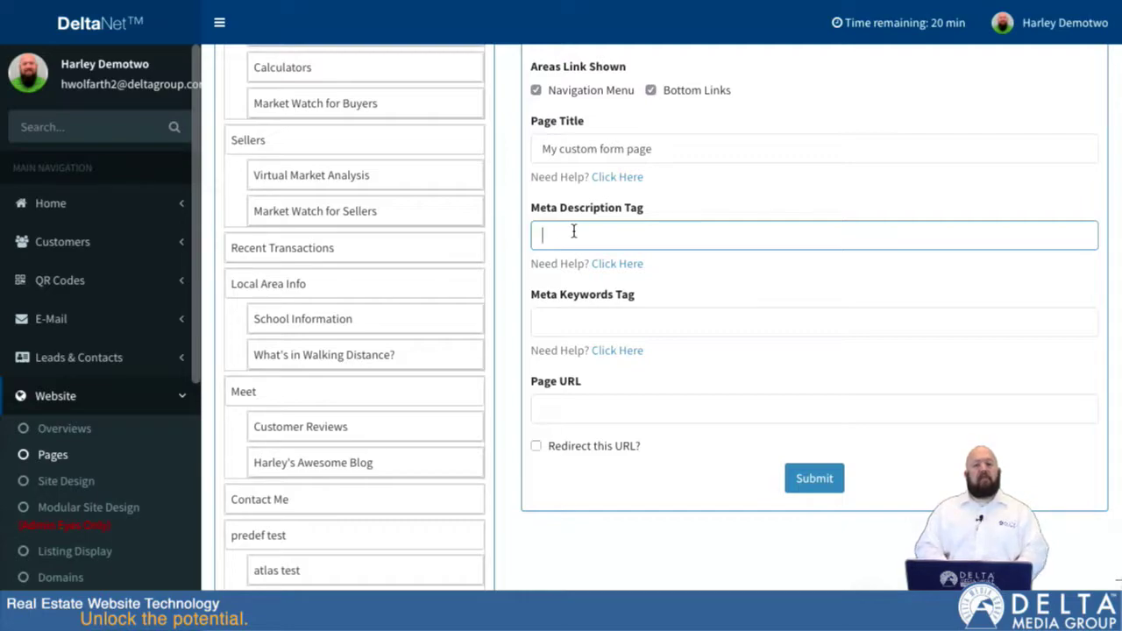
text(Th)
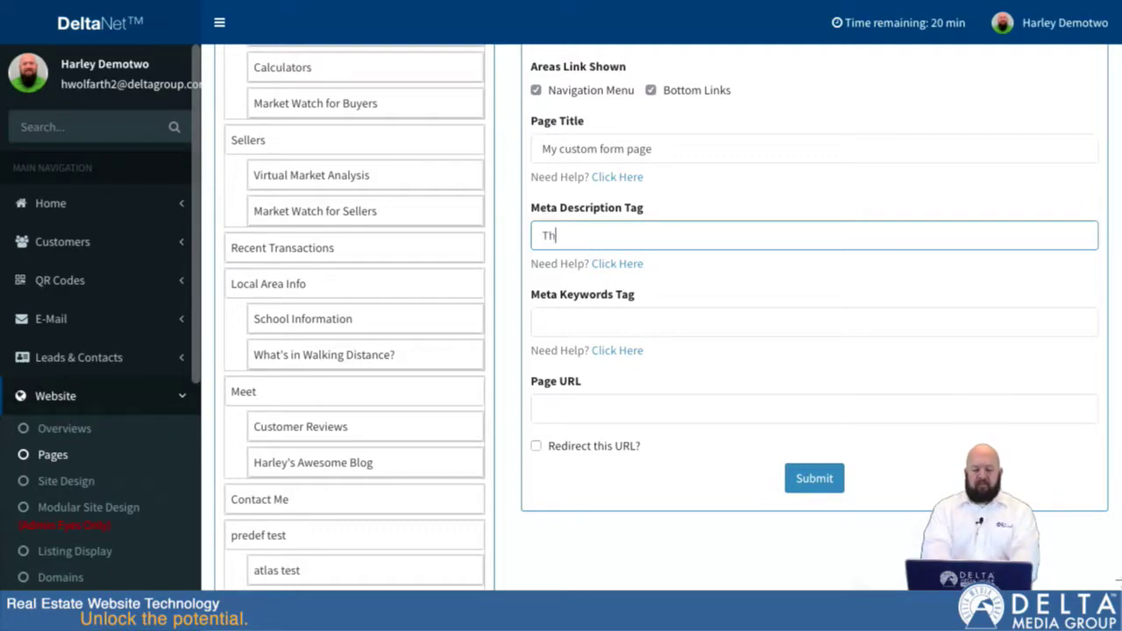
text(is is my custom )
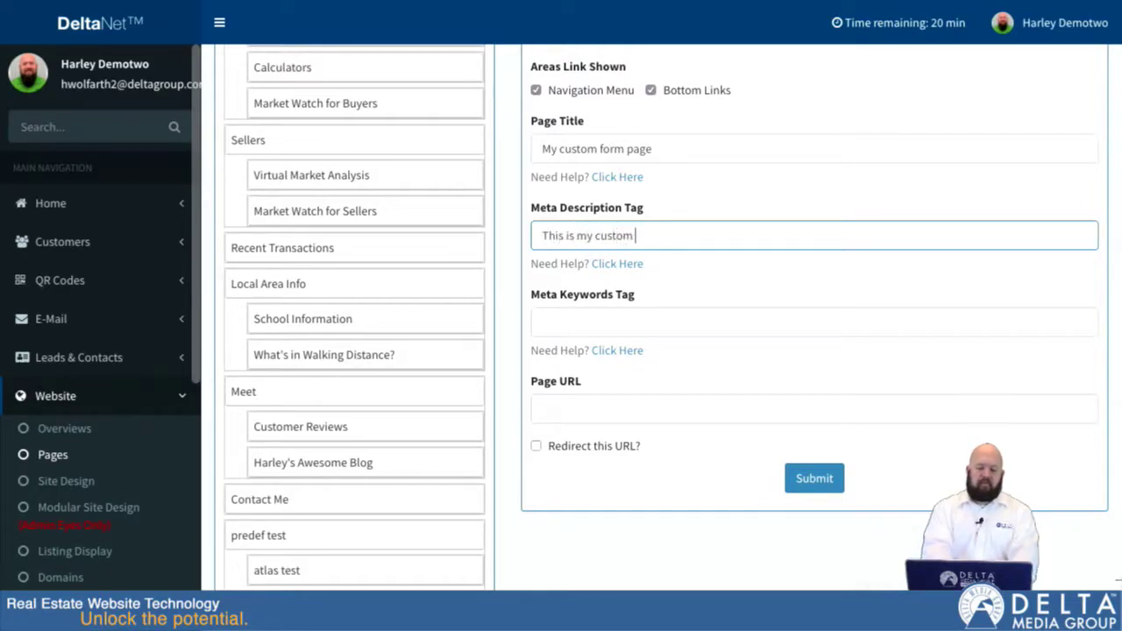
text(form page.)
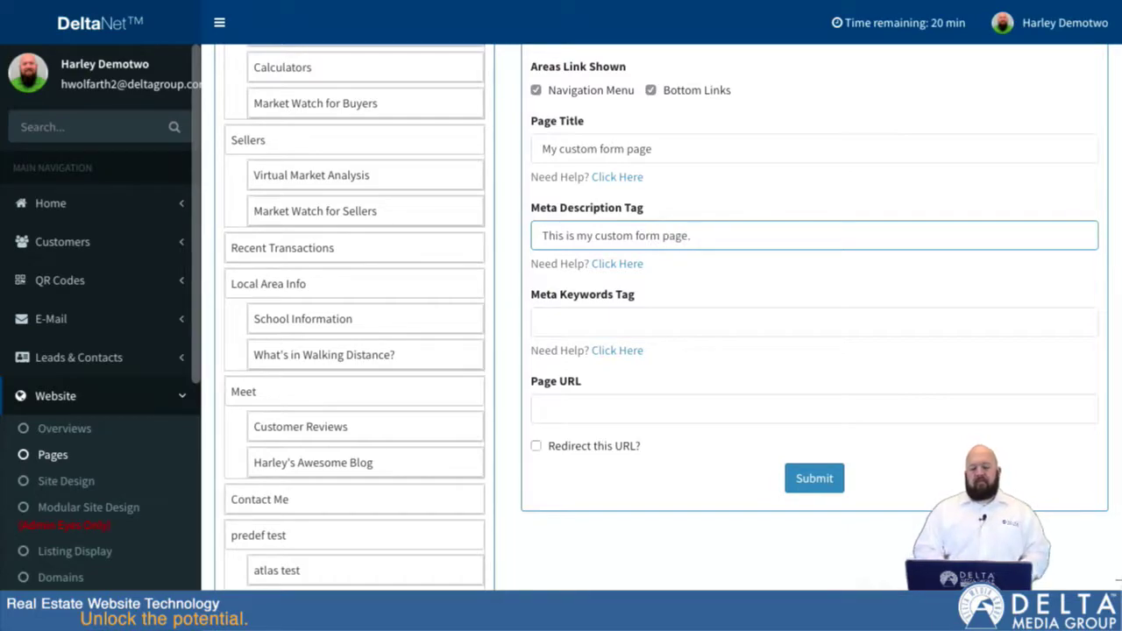
Enter "real estate, form page" as the page's meta keywords, separated by a comma.
click(625, 332)
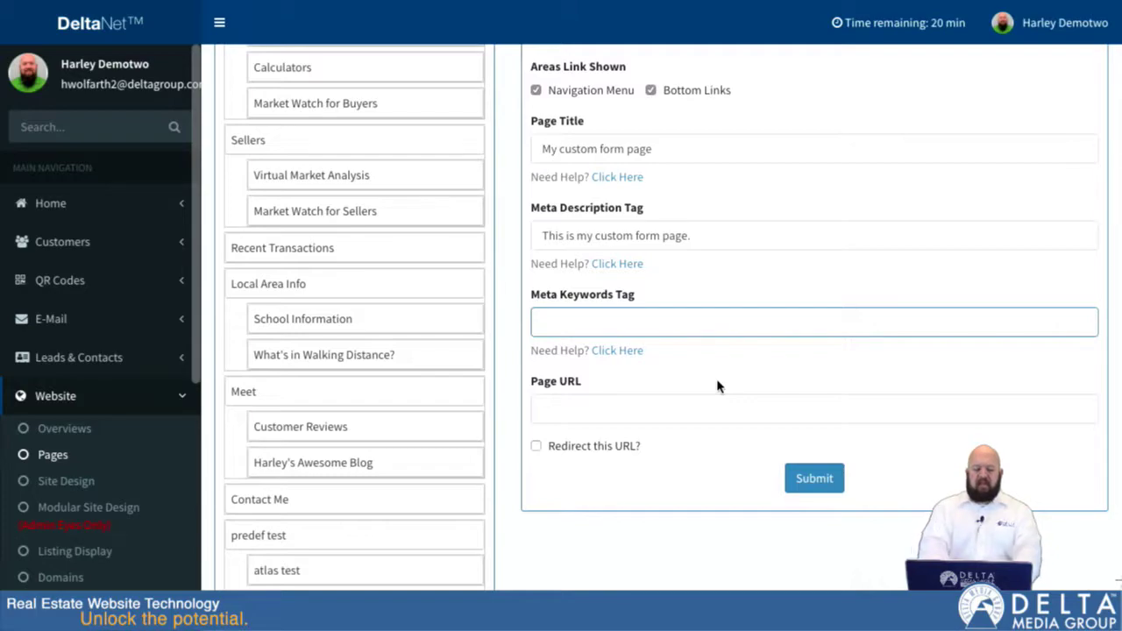
text(real estate )
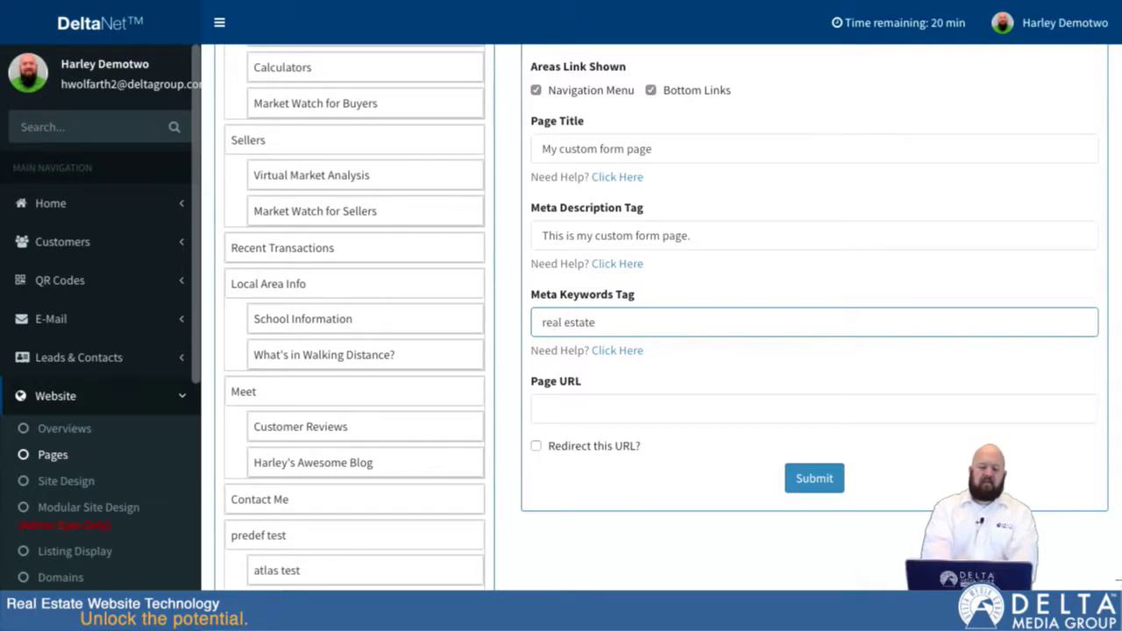
text(form page)
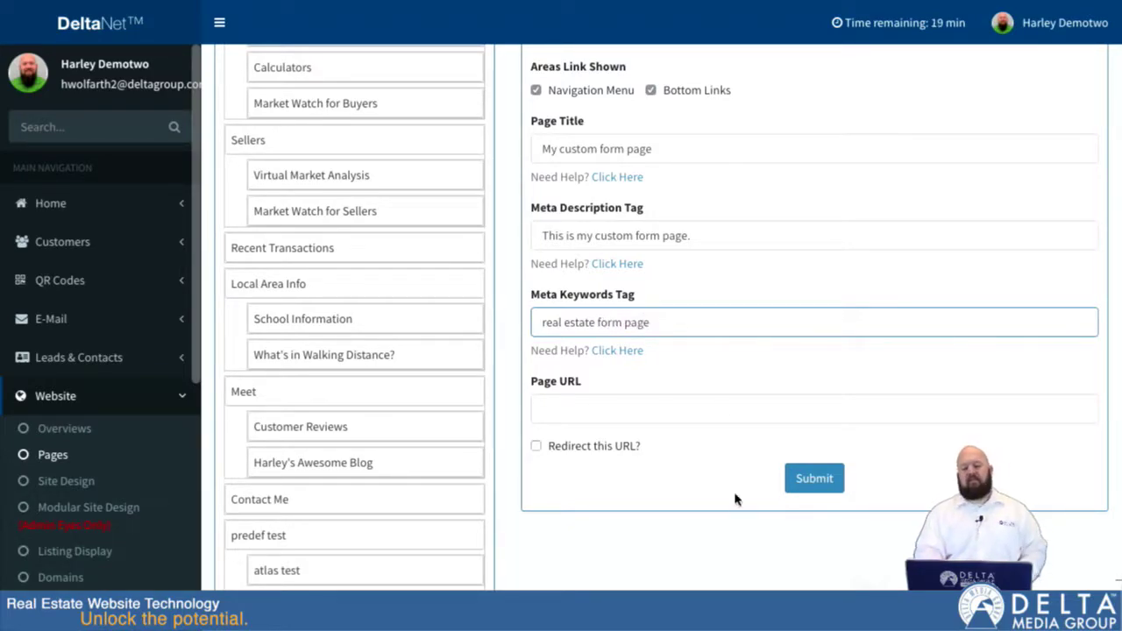
click(597, 323)
text(,)
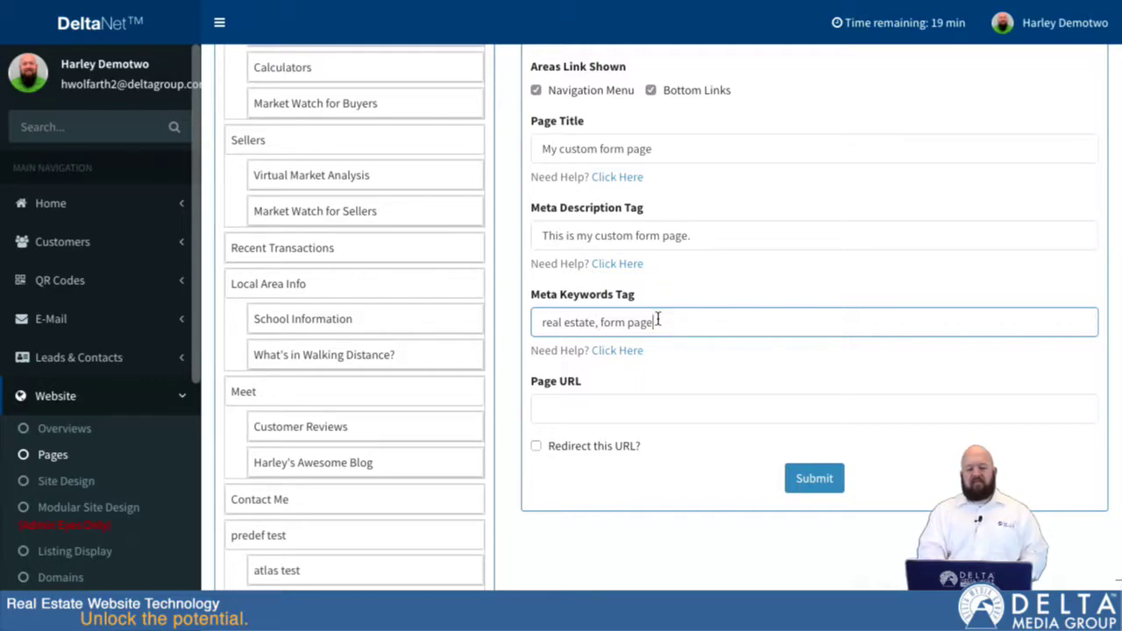
Set the page URL to /my_form_page.
click(596, 407)
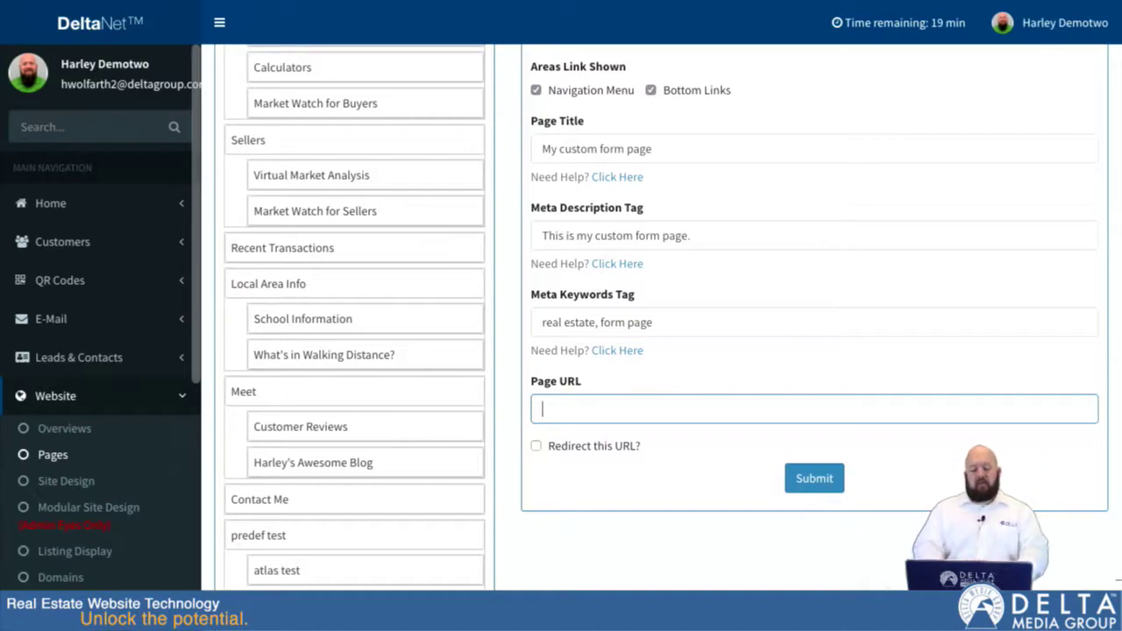
text(/)
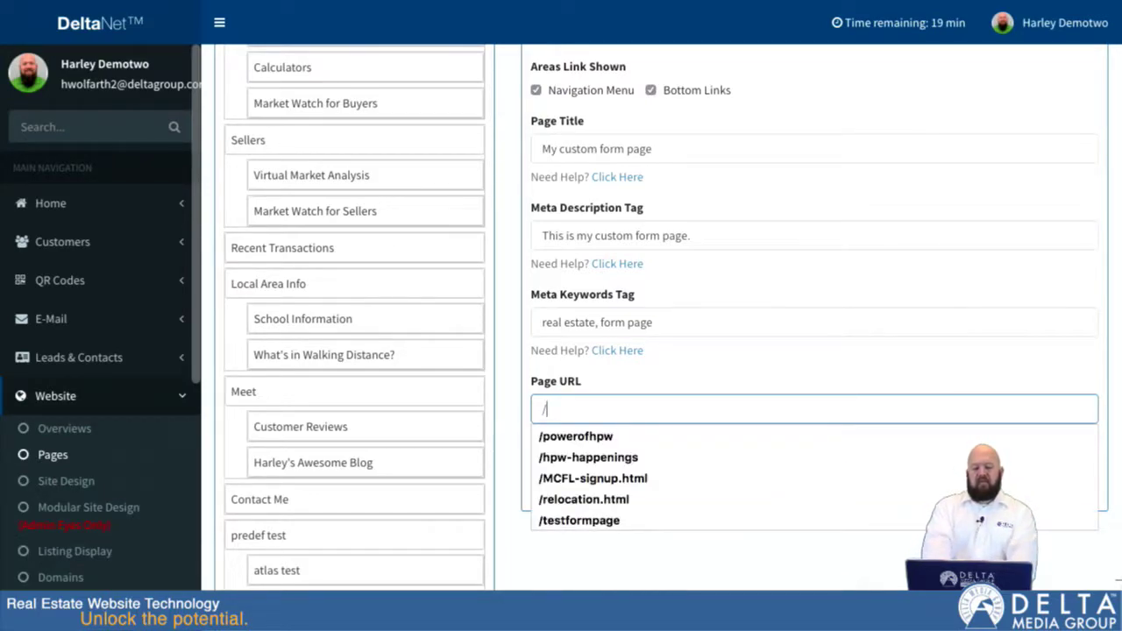
text(my_)
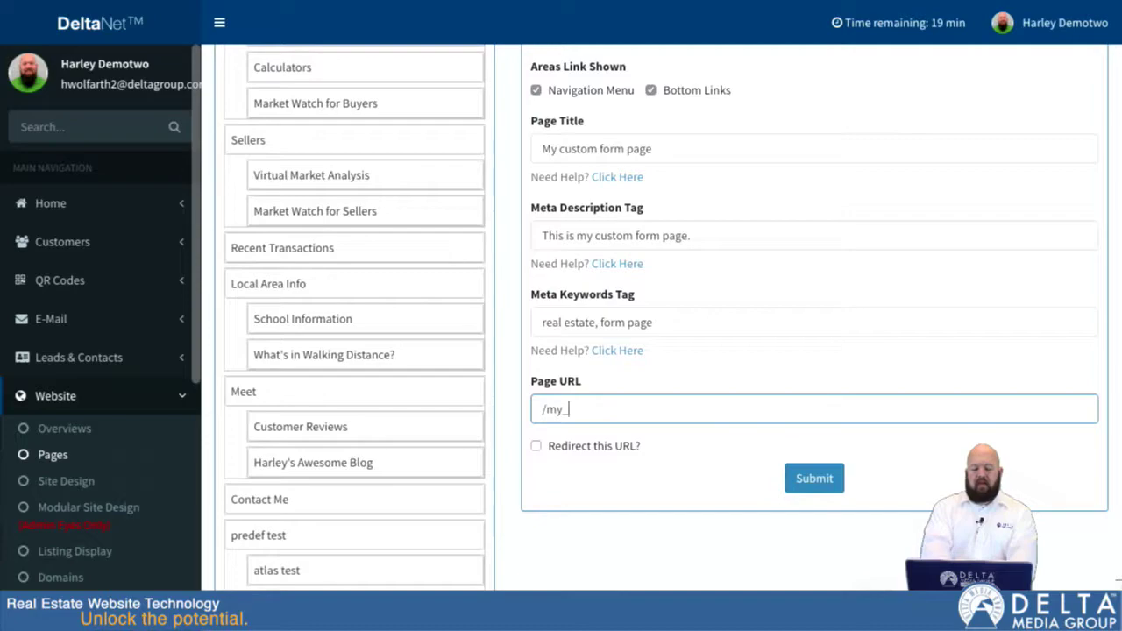
text(form_page)
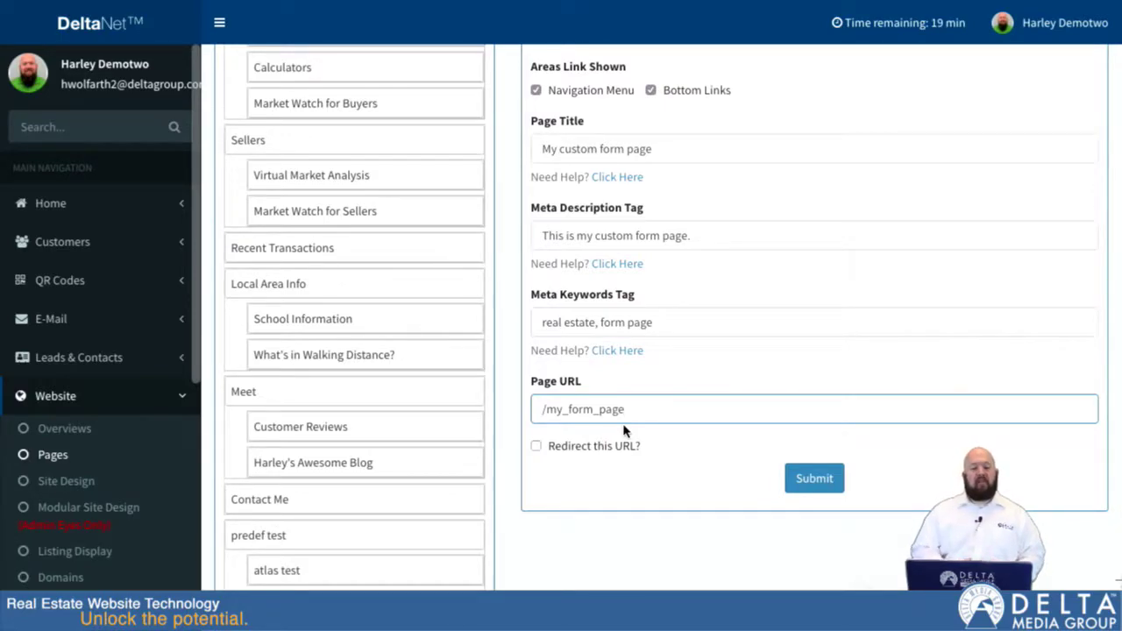
Review the domain selected for the page together with its page URL.
scroll(506, 238, up, 2)
scroll(507, 239, up, 1)
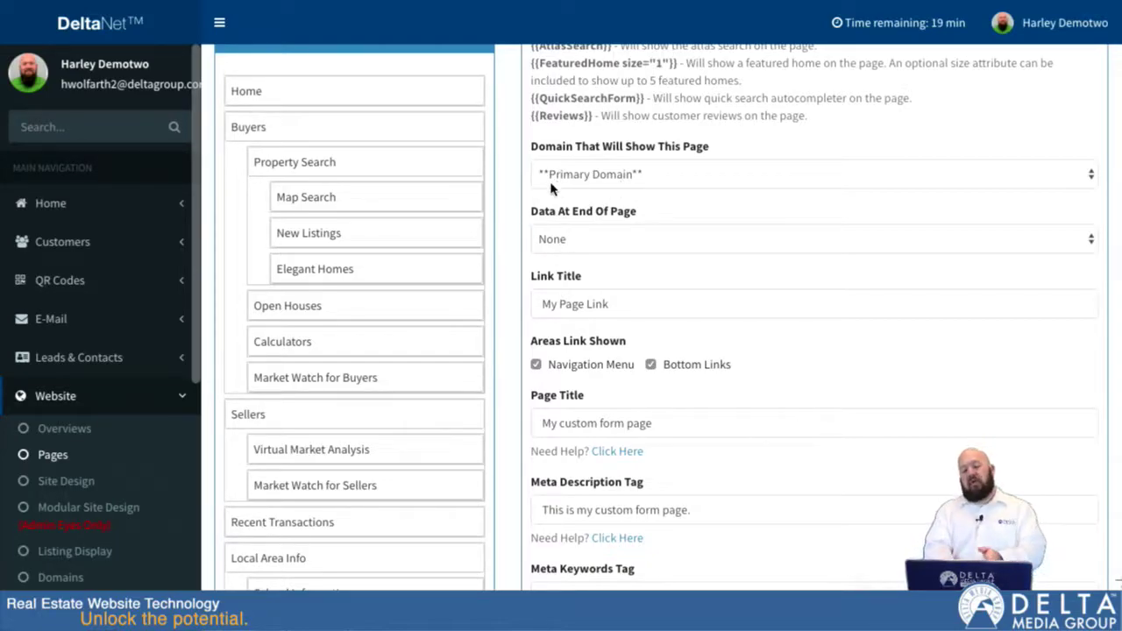
scroll(522, 207, down, 5)
click(585, 329)
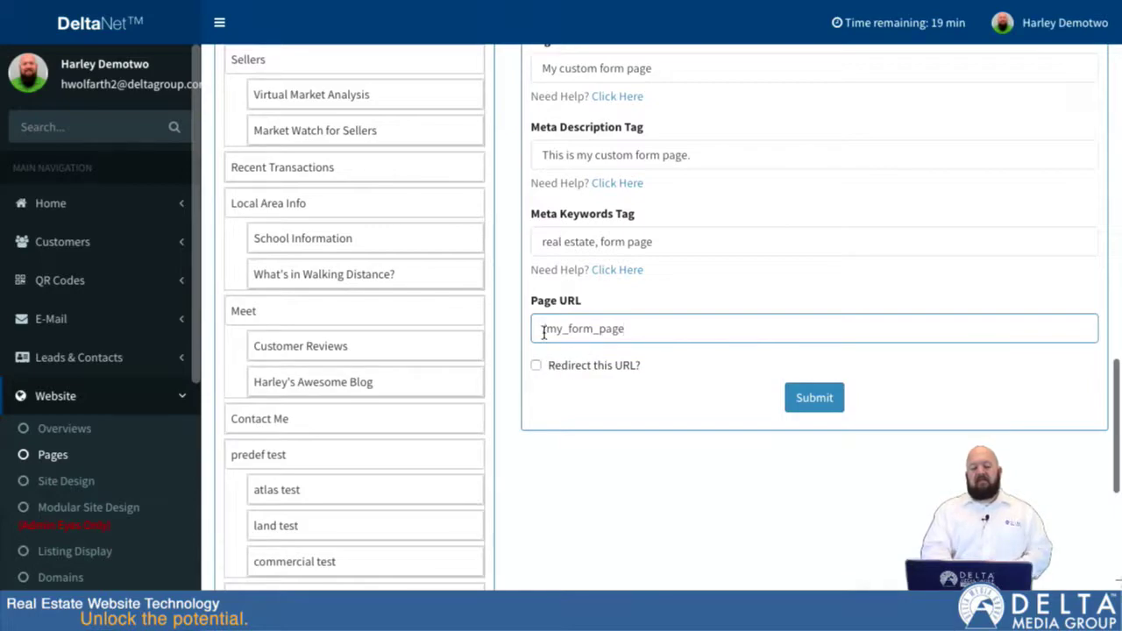
drag(542, 329, 629, 328)
click(639, 329)
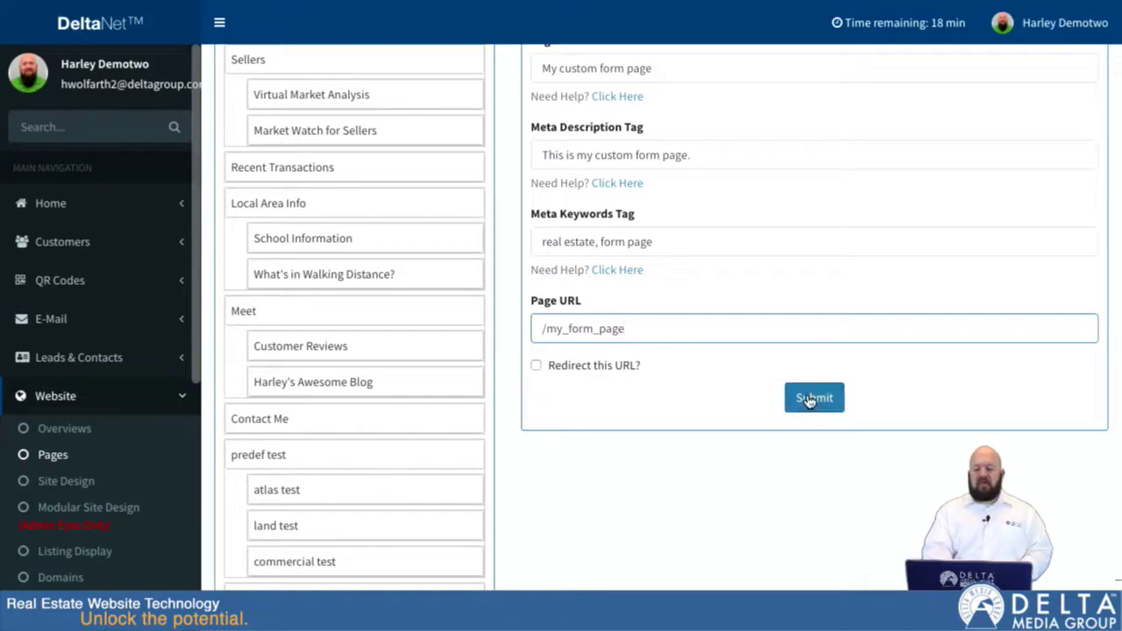
click(536, 367)
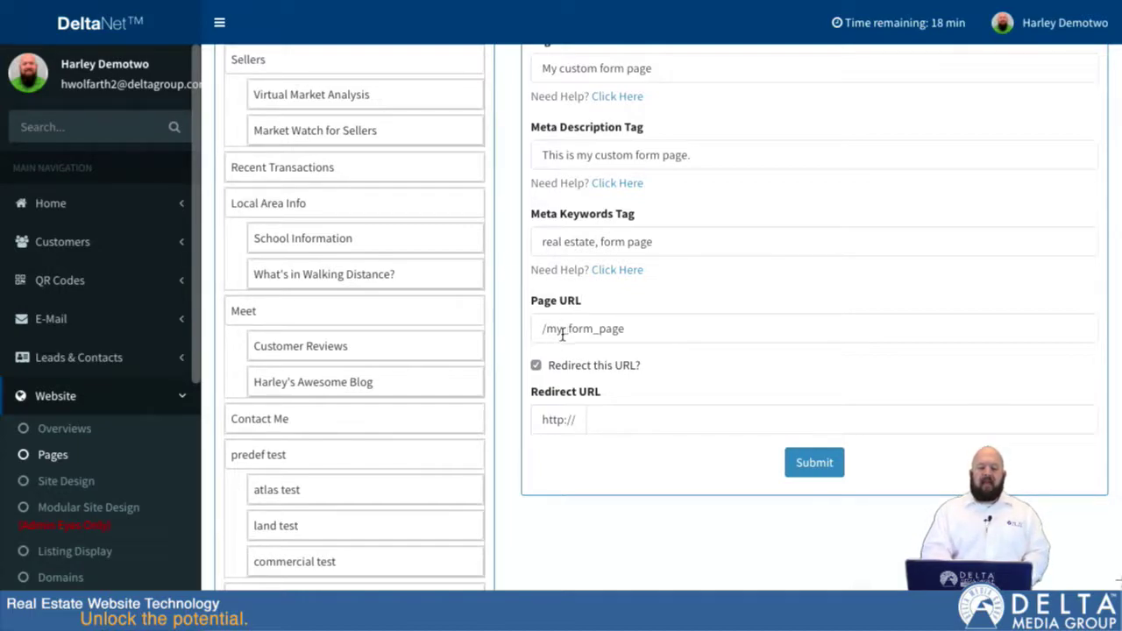
click(621, 331)
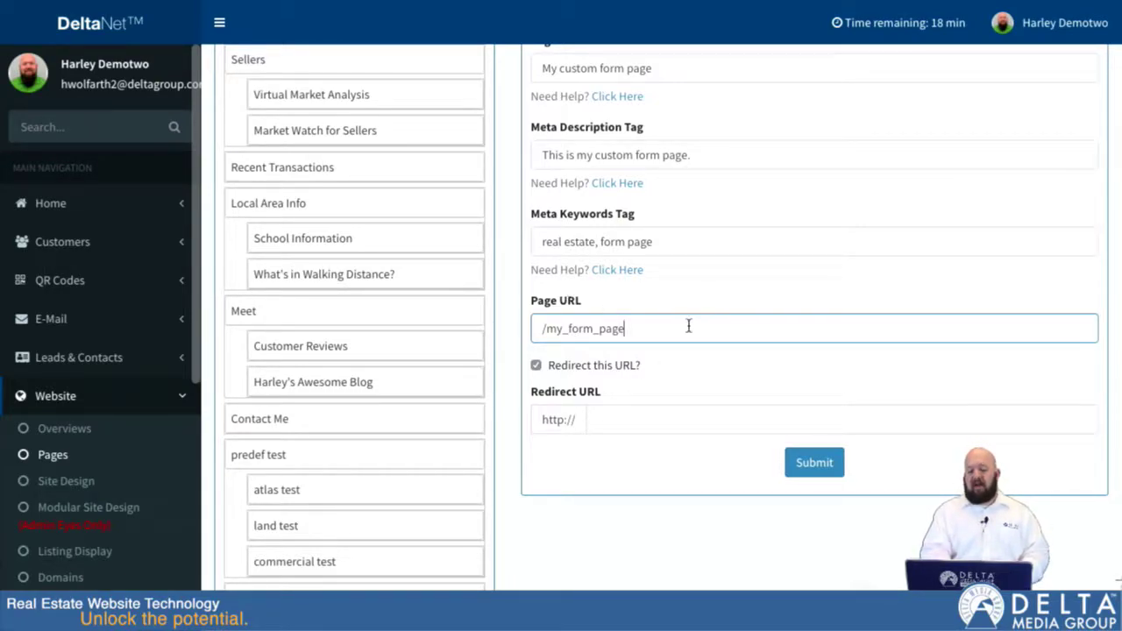
click(617, 413)
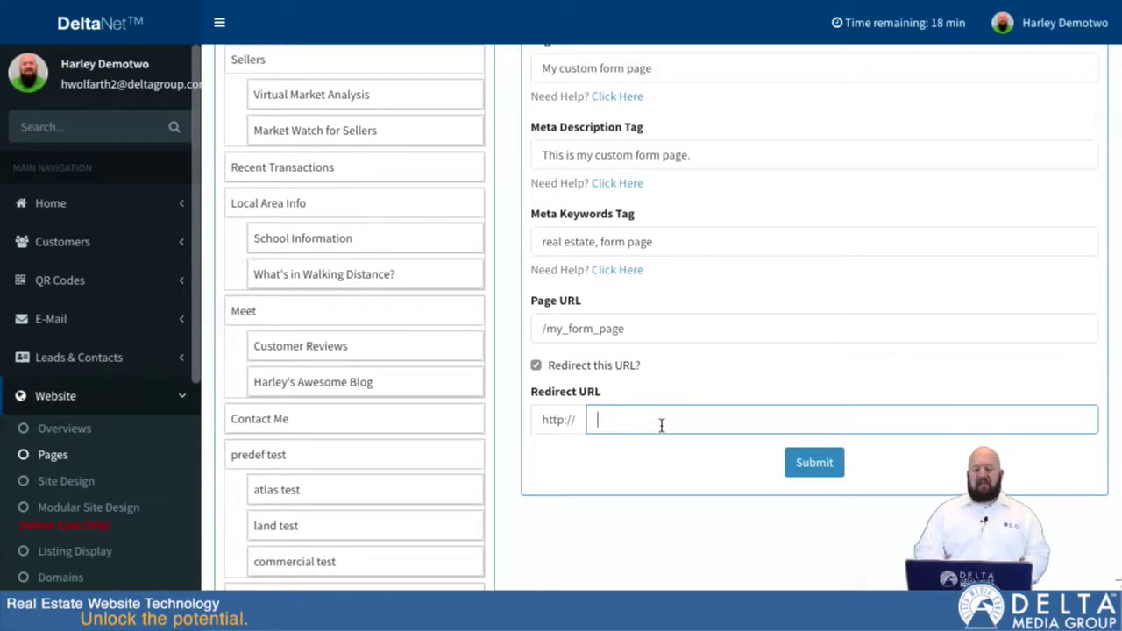
click(536, 365)
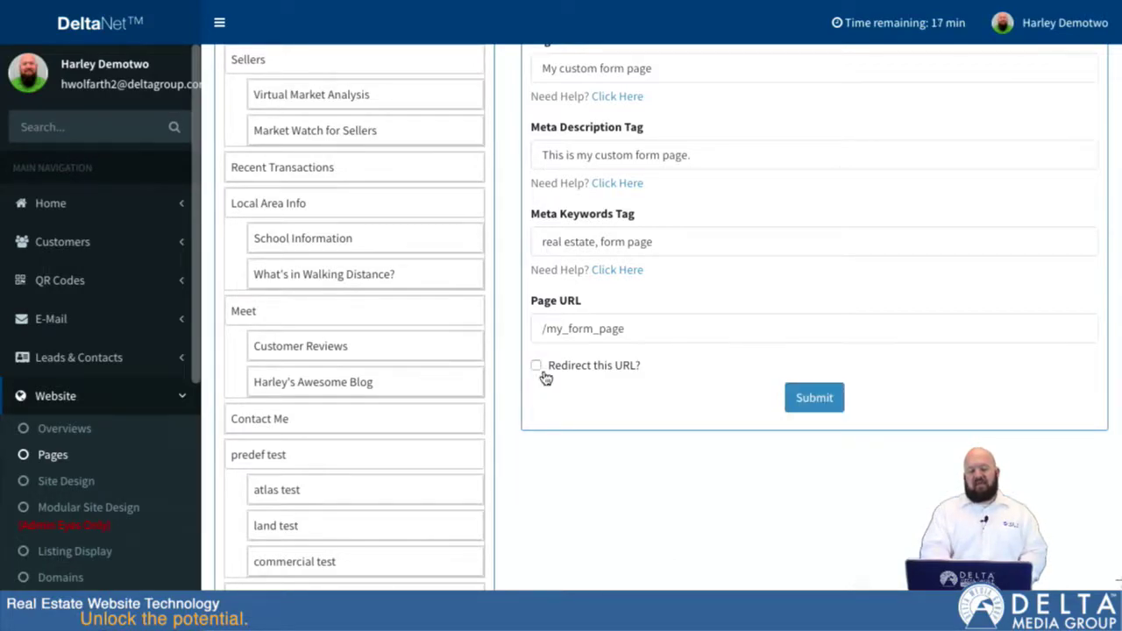
Submit the custom page and copy the full web address of its link.
click(814, 398)
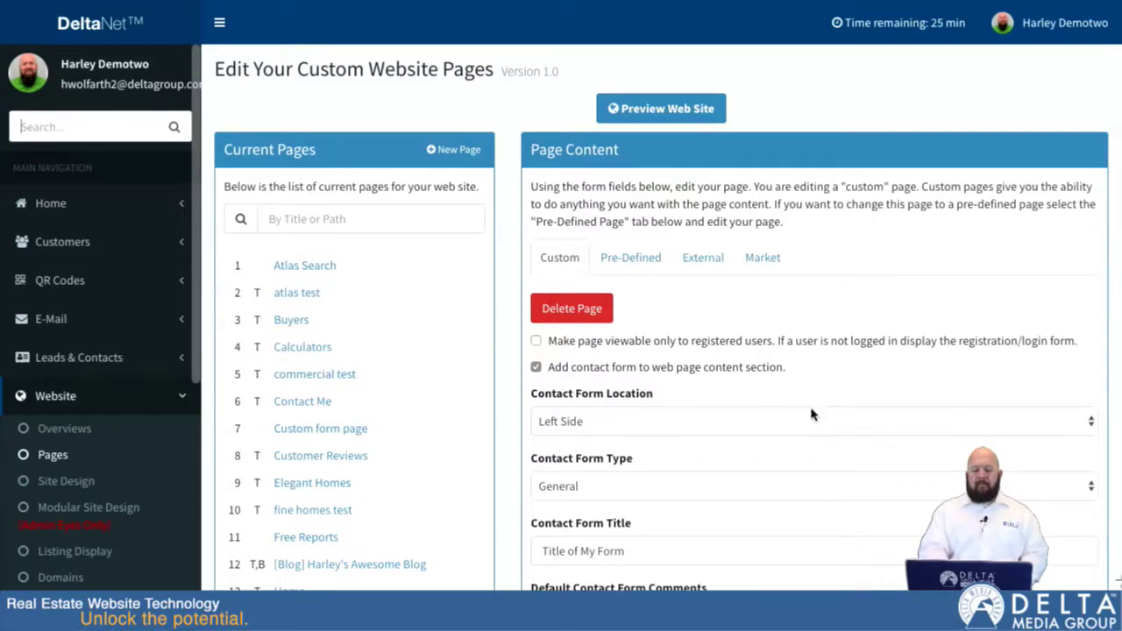
scroll(824, 413, down, 5)
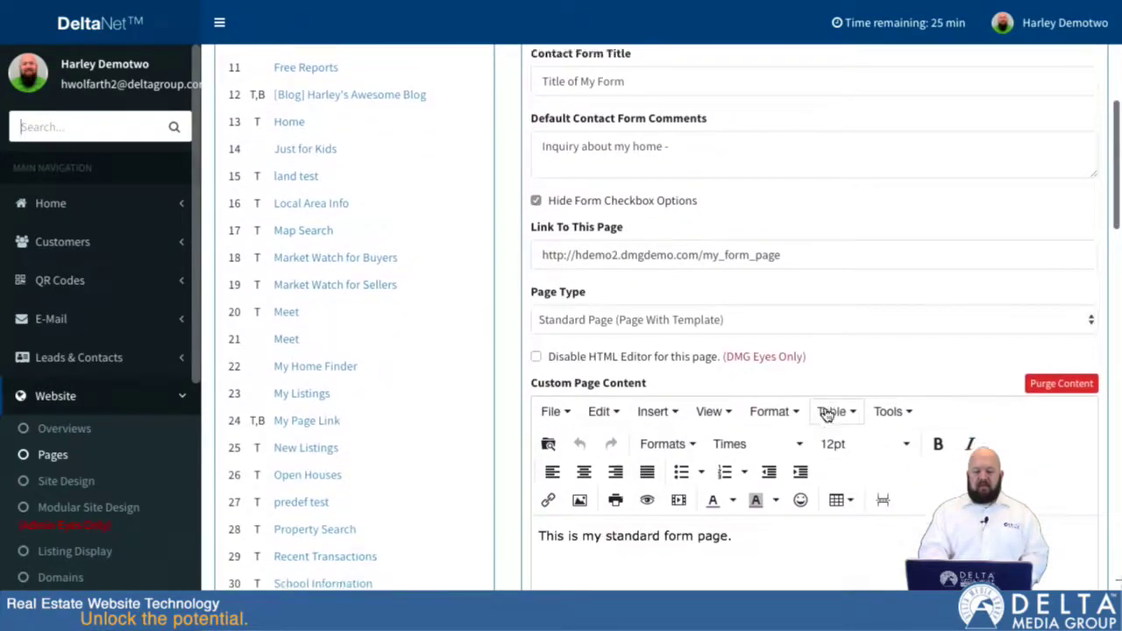
click(541, 246)
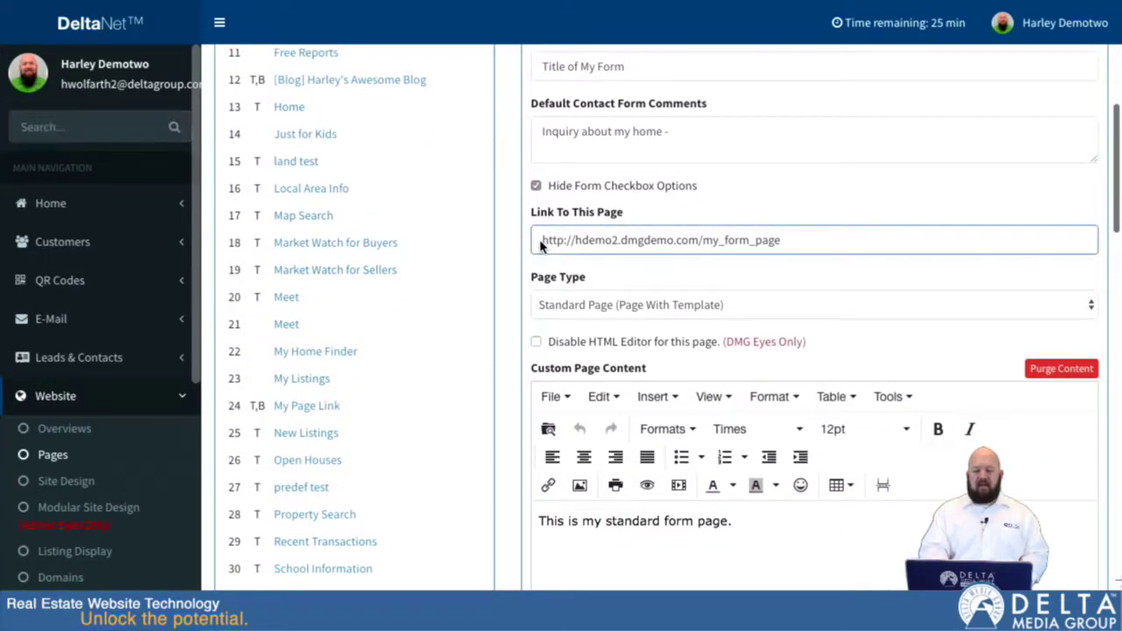
drag(575, 245, 698, 245)
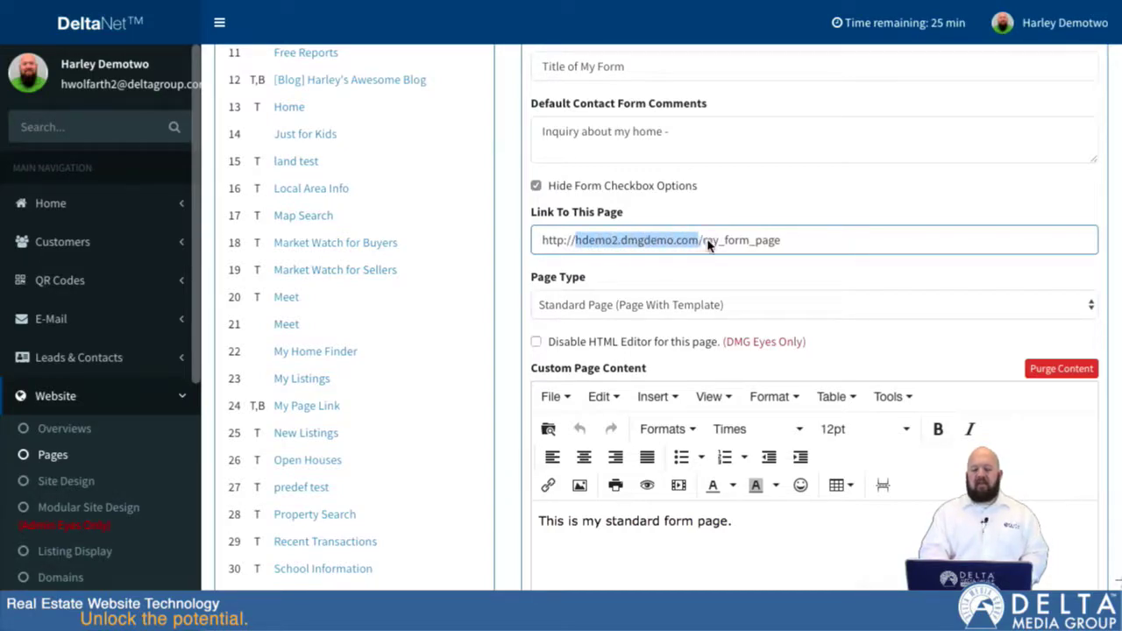
click(783, 243)
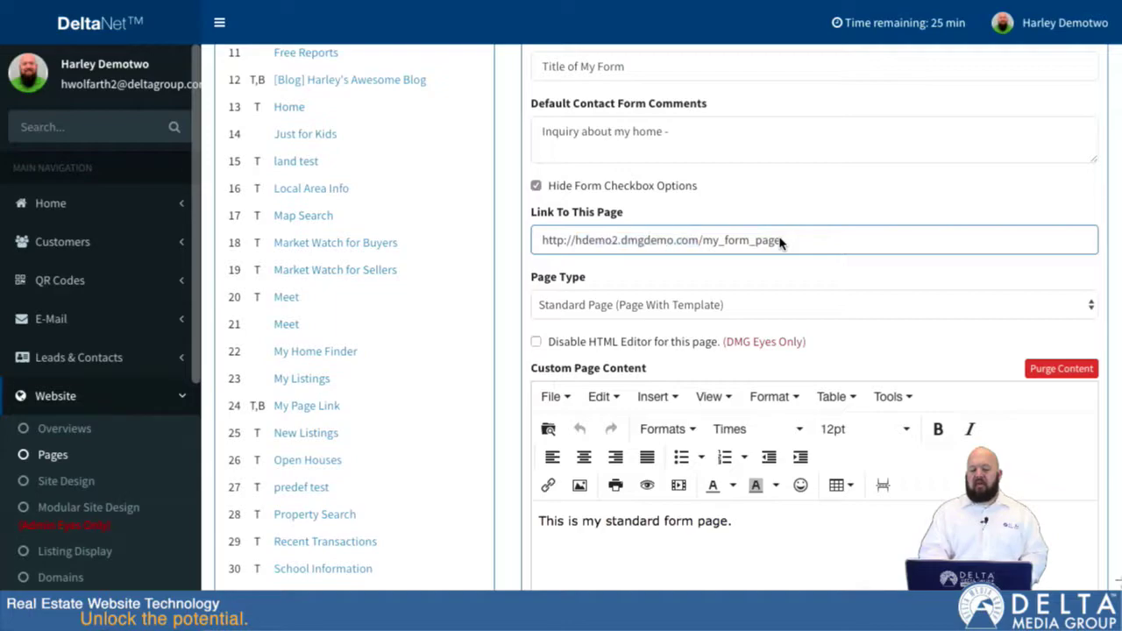
drag(545, 242, 779, 238)
click(779, 239)
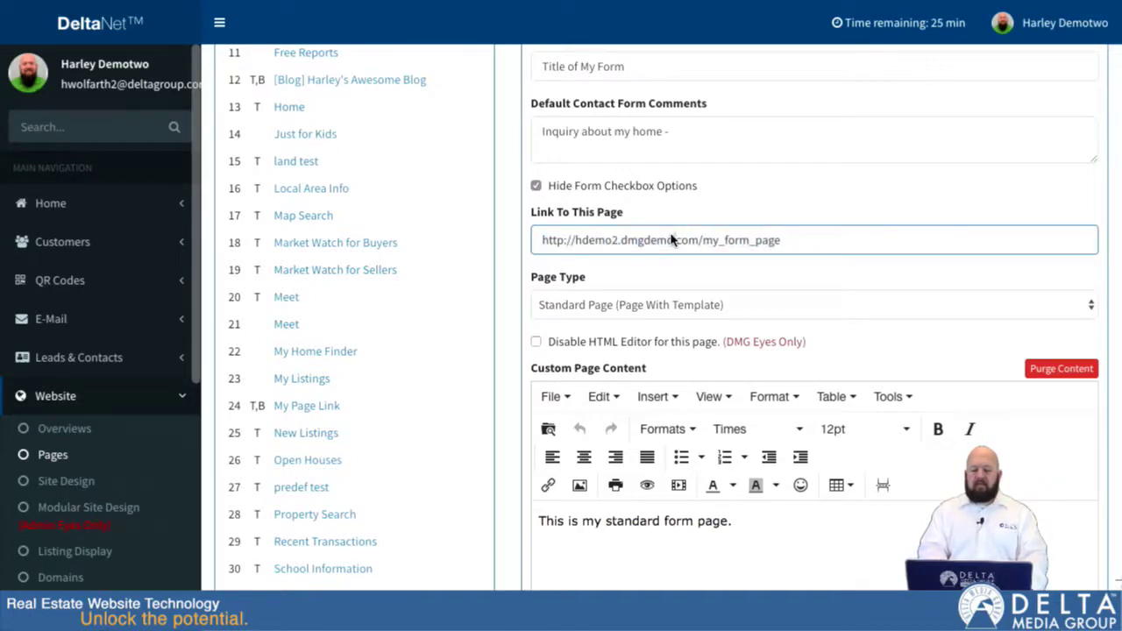
triple_click(672, 240)
key(super+c)
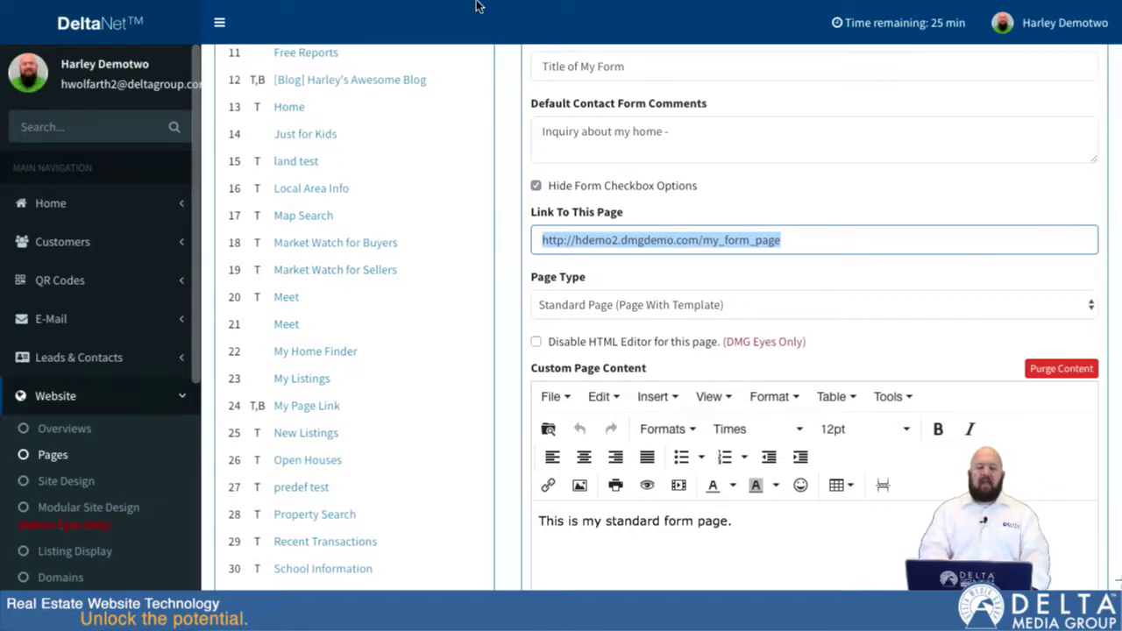
Open the copied link in the browser tab showing the live website and examine the published page and its contact form.
click(351, 39)
click(372, 69)
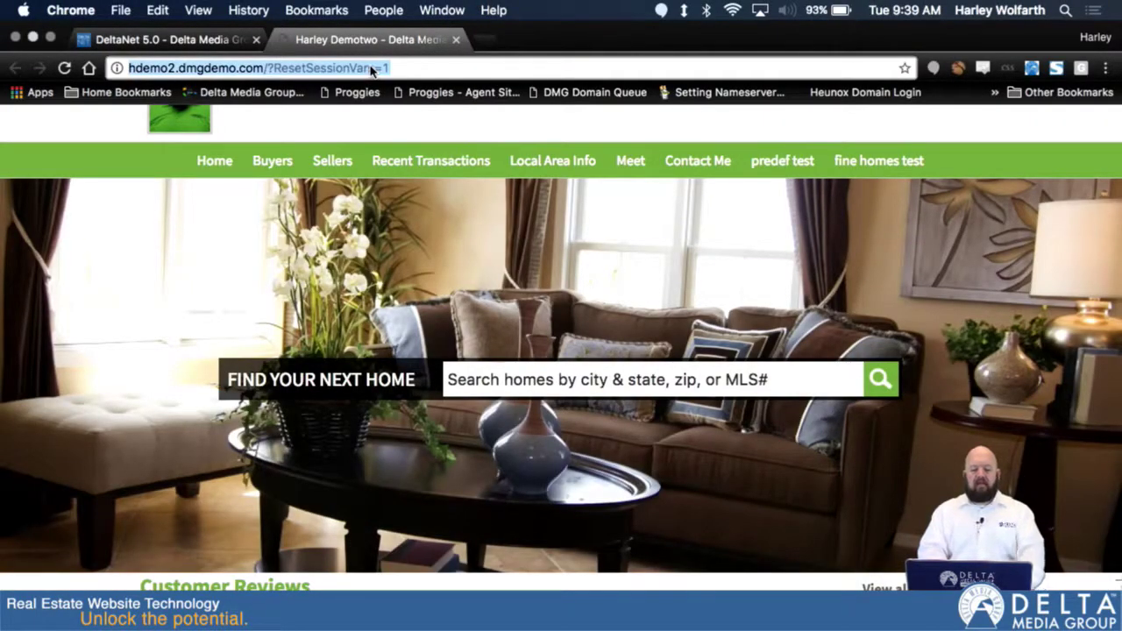
key(super+v)
key(Return)
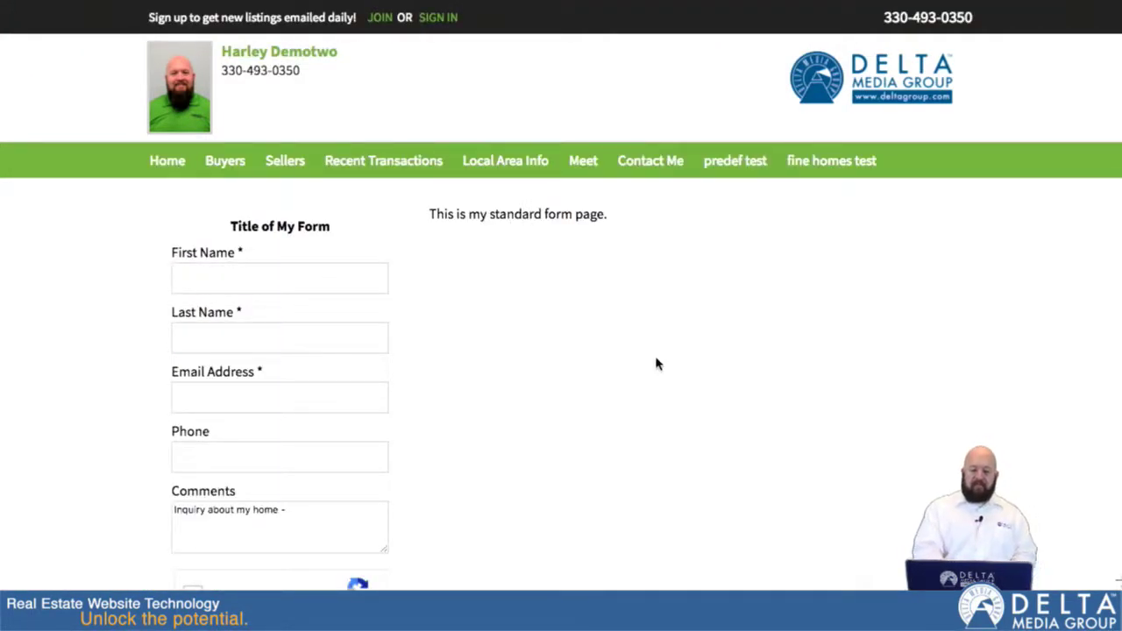
scroll(657, 363, down, 3)
scroll(657, 363, up, 3)
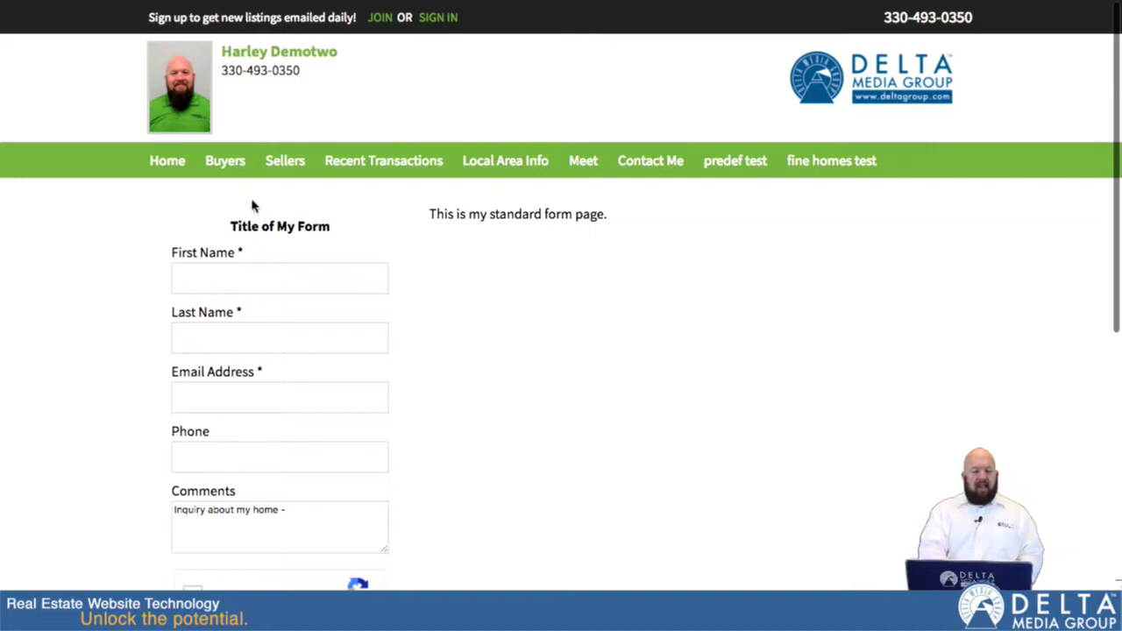
Append the sample text "a;sdkljfa;lskdj" to the default comments in the published page's contact form.
scroll(231, 436, down, 1)
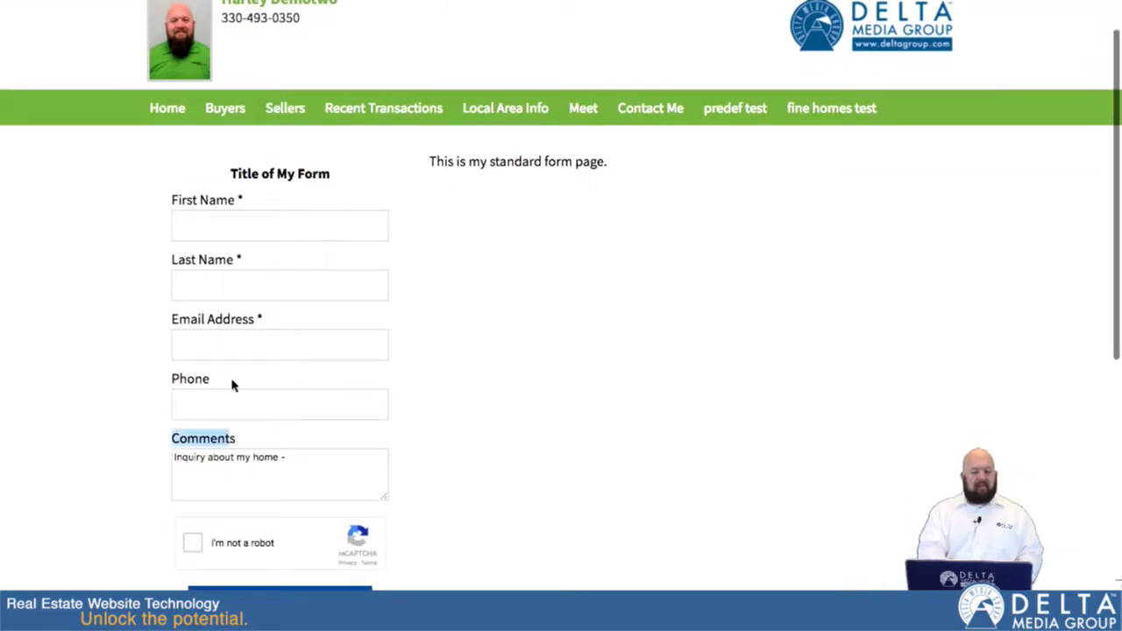
click(292, 447)
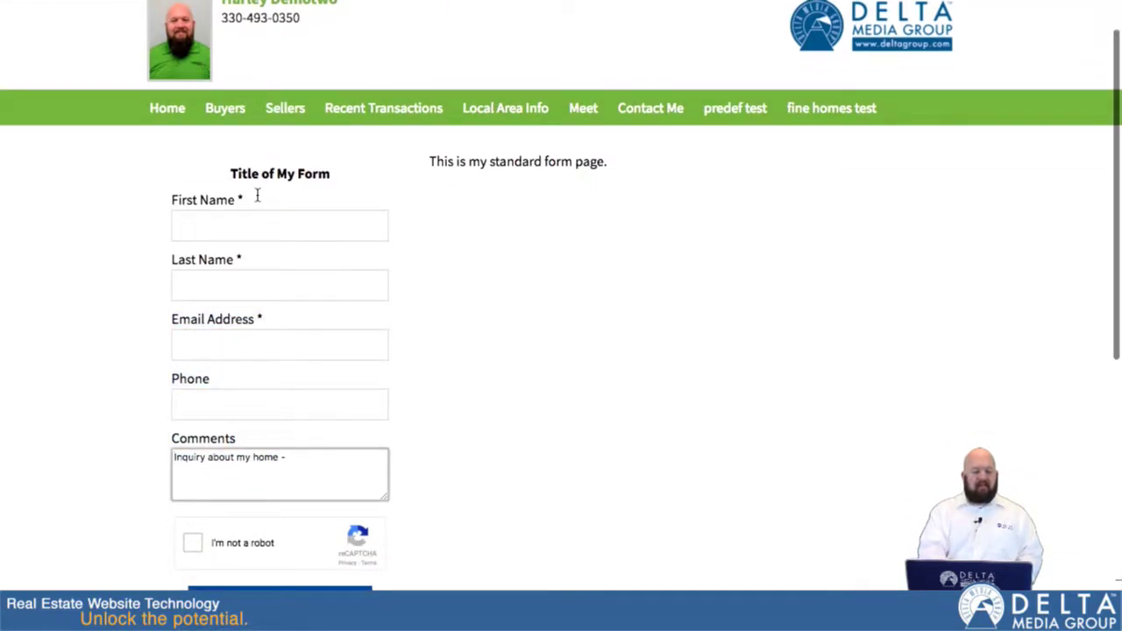
scroll(210, 412, down, 1)
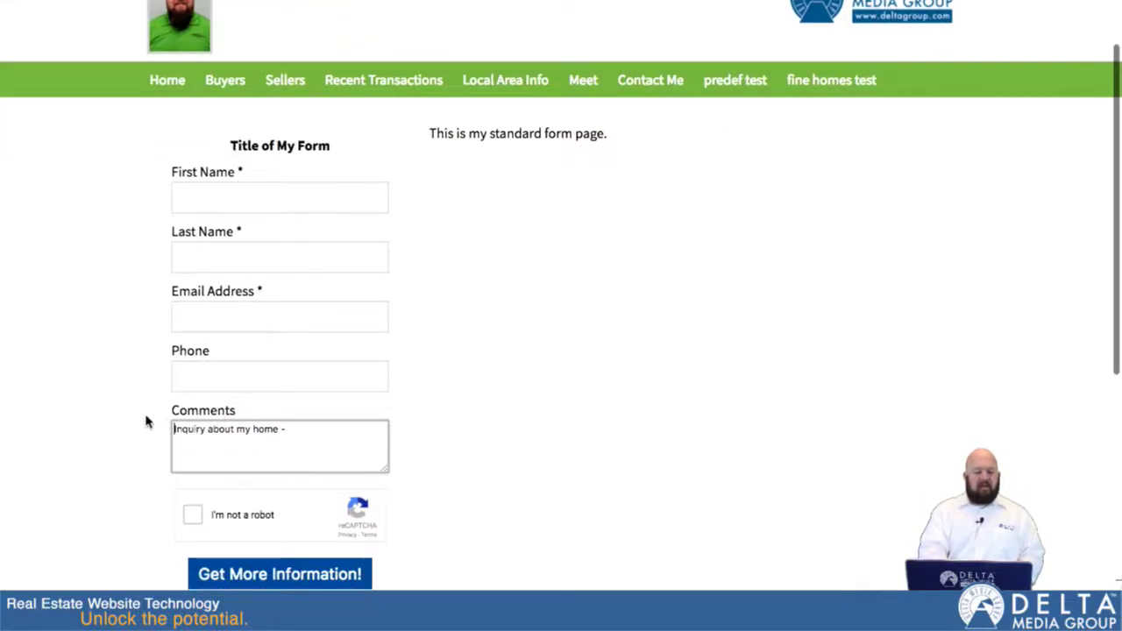
scroll(147, 421, down, 1)
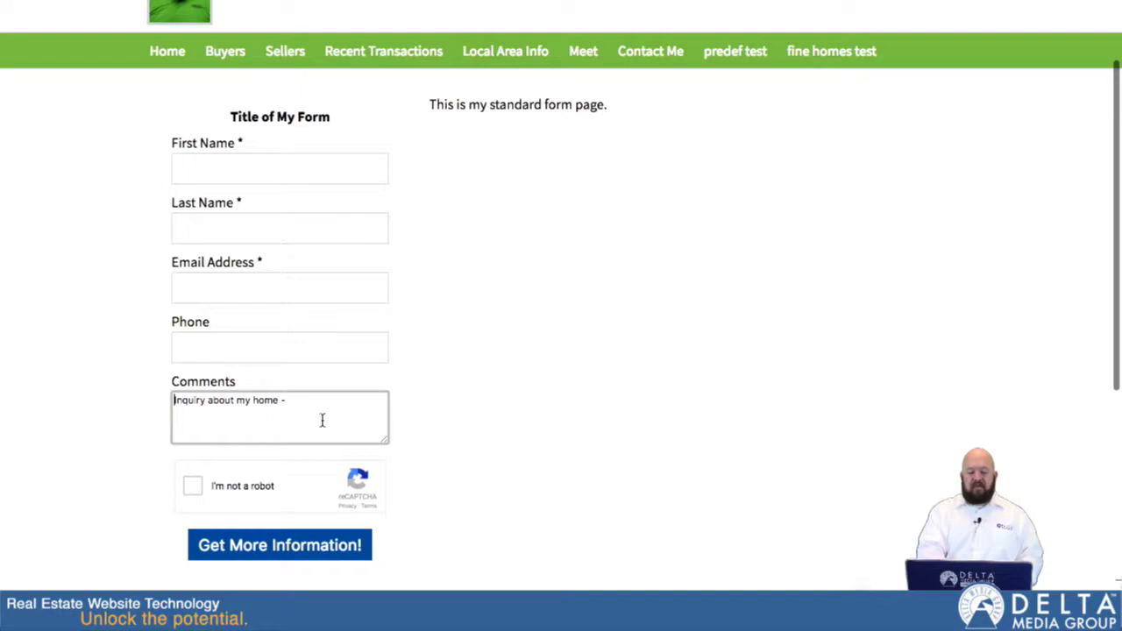
double_click(177, 402)
click(199, 400)
click(303, 399)
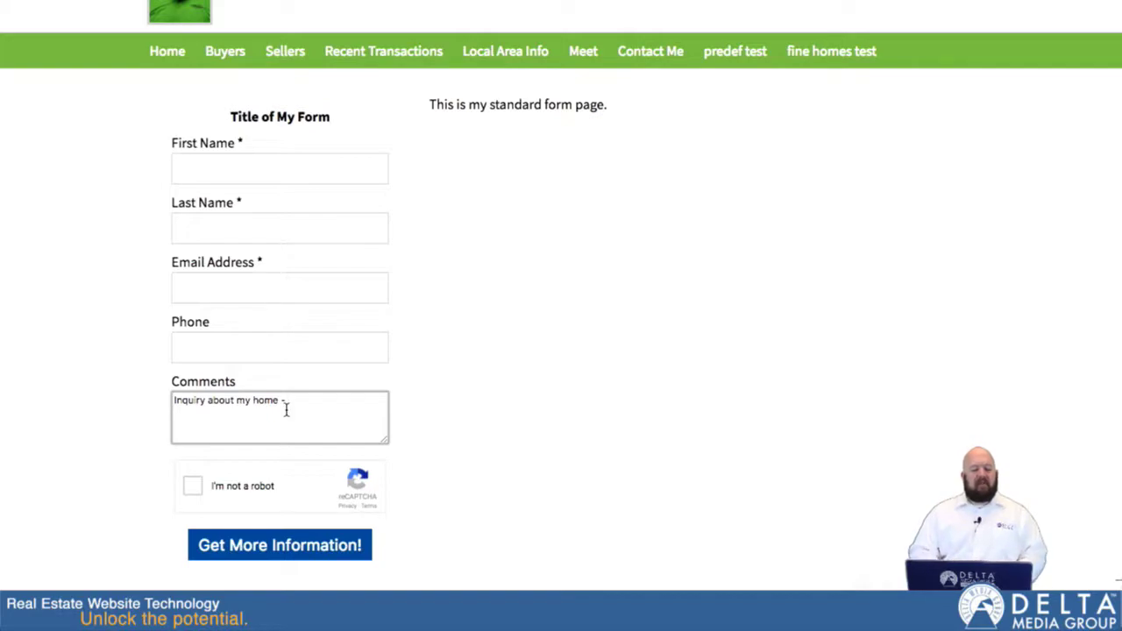
text(a;sdkljfa;lskdj)
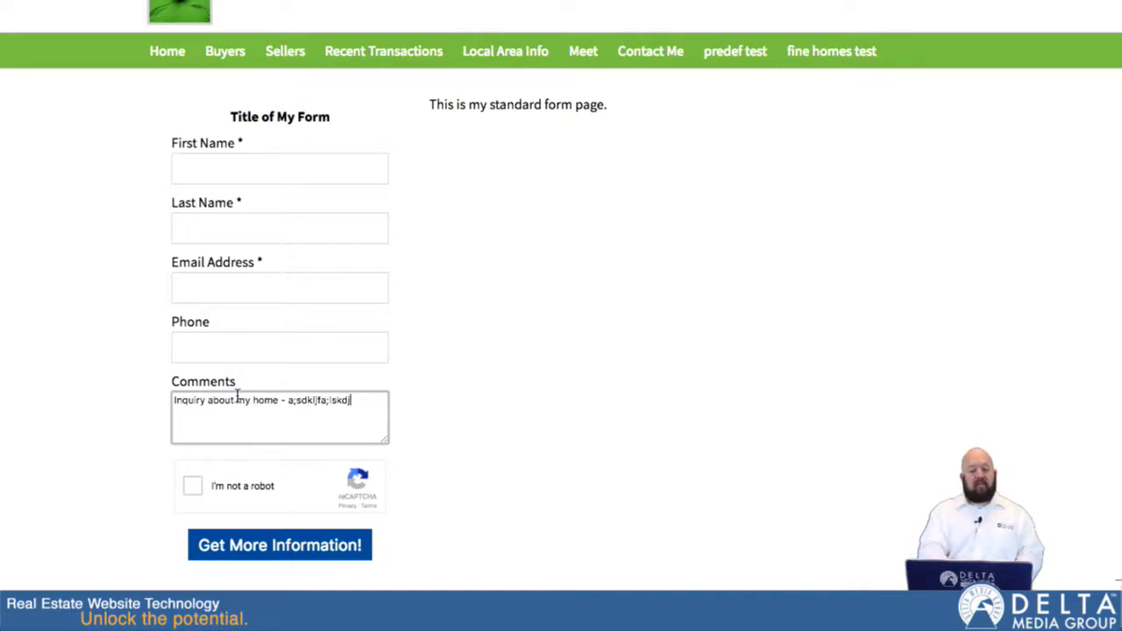
Examine the published page's Browse My Site footer links and its navigation menu, and open a property results item from the predef test submenu.
scroll(489, 465, down, 3)
scroll(486, 467, up, 3)
scroll(488, 469, down, 5)
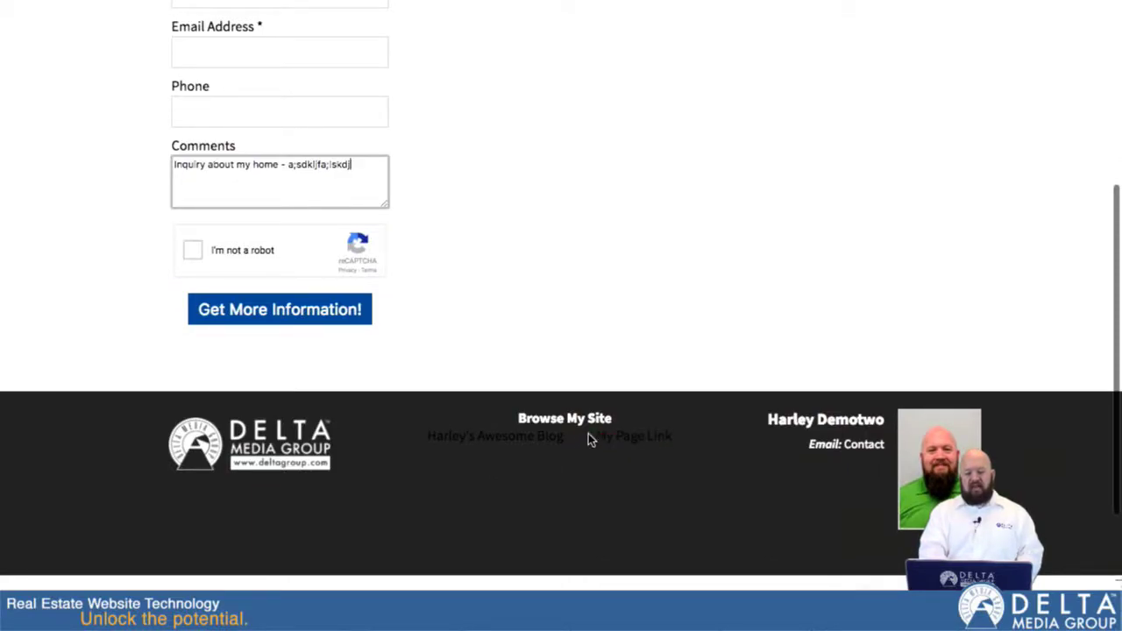
scroll(634, 207, up, 5)
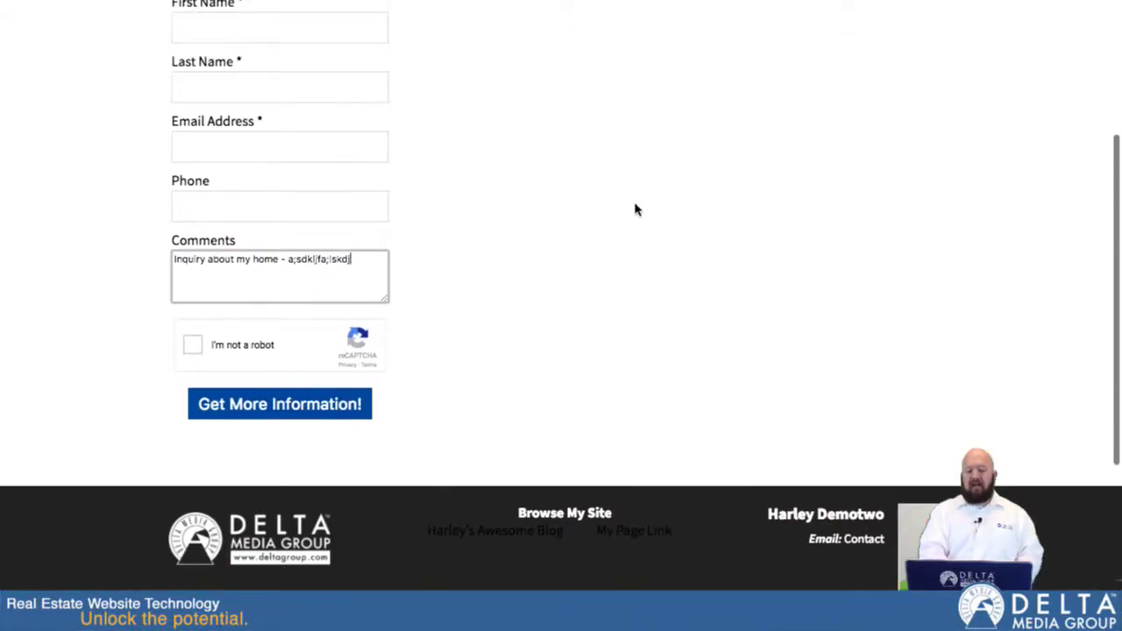
scroll(634, 208, down, 5)
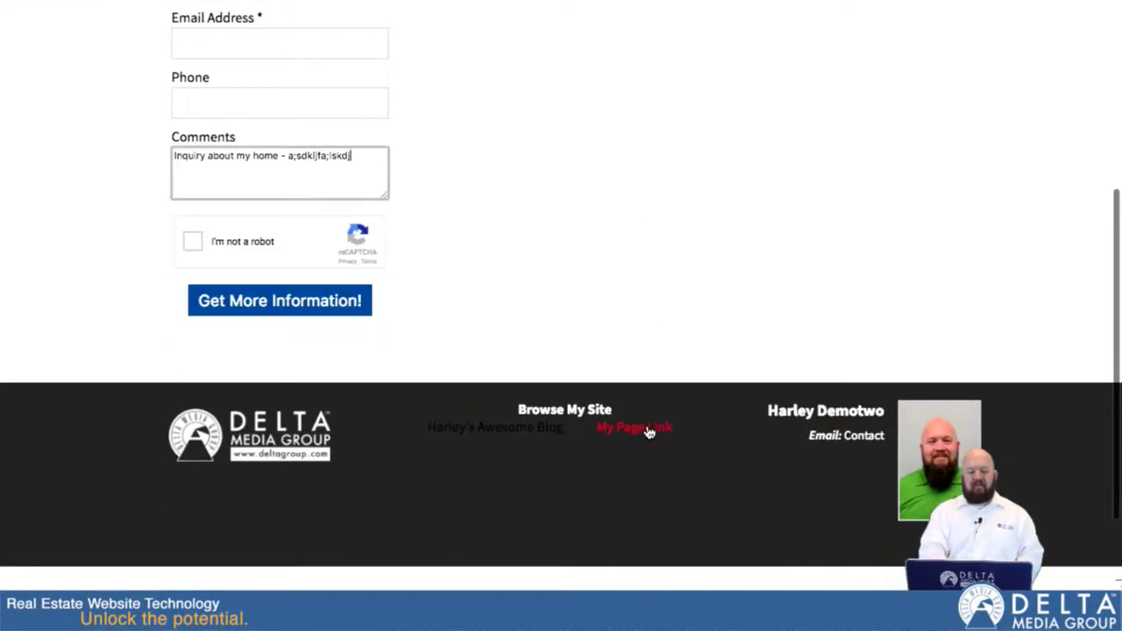
scroll(699, 145, up, 5)
scroll(706, 179, down, 5)
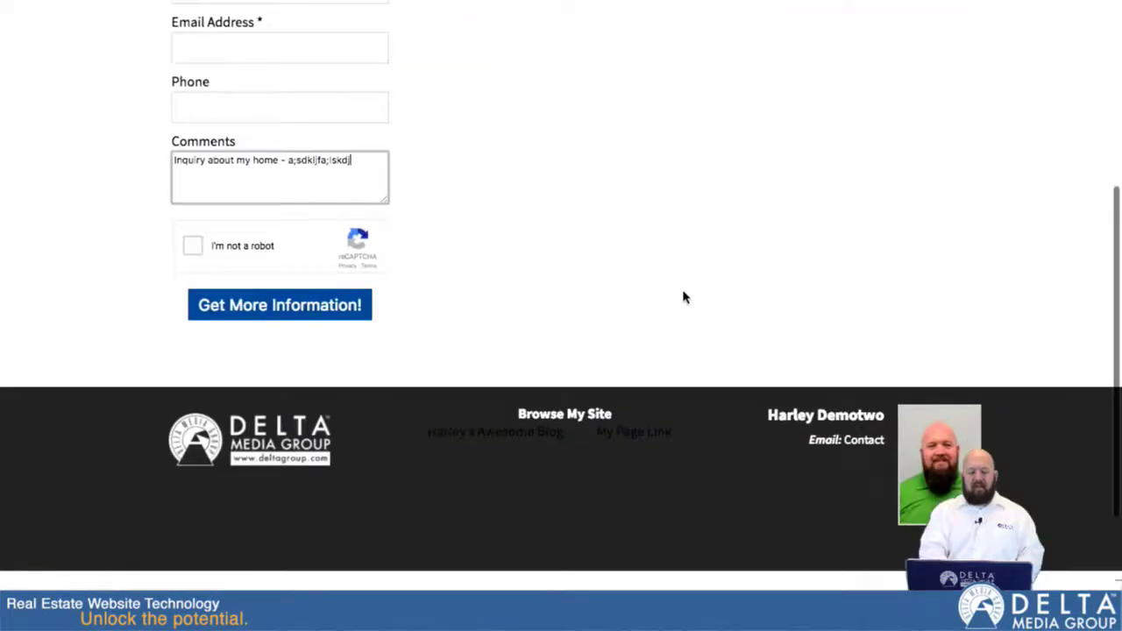
scroll(671, 229, up, 5)
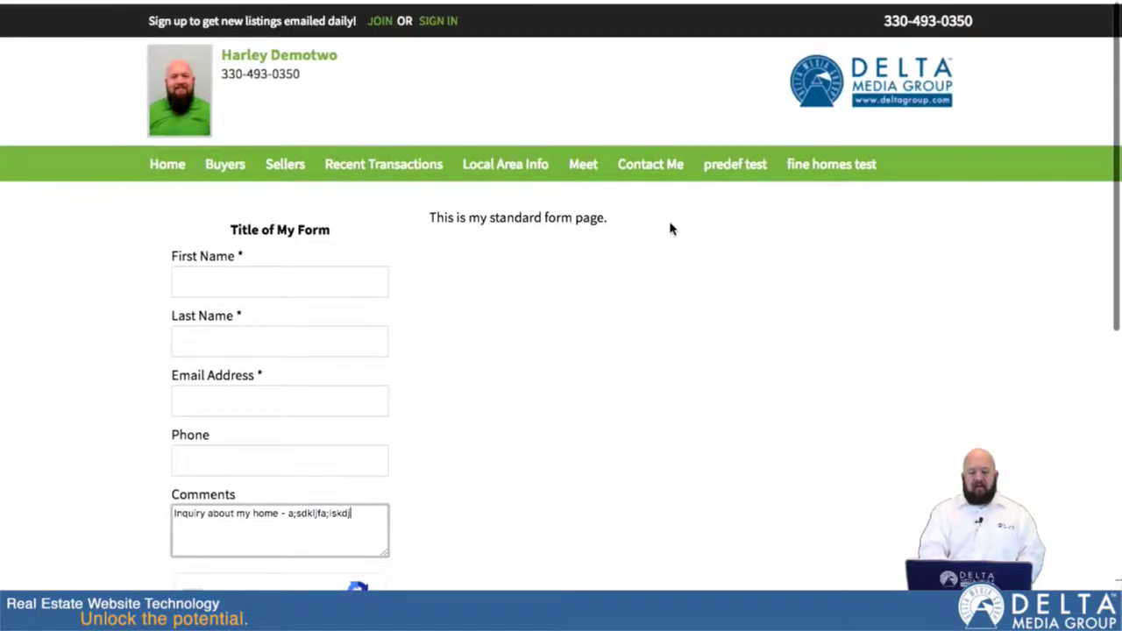
mouse_move(759, 179)
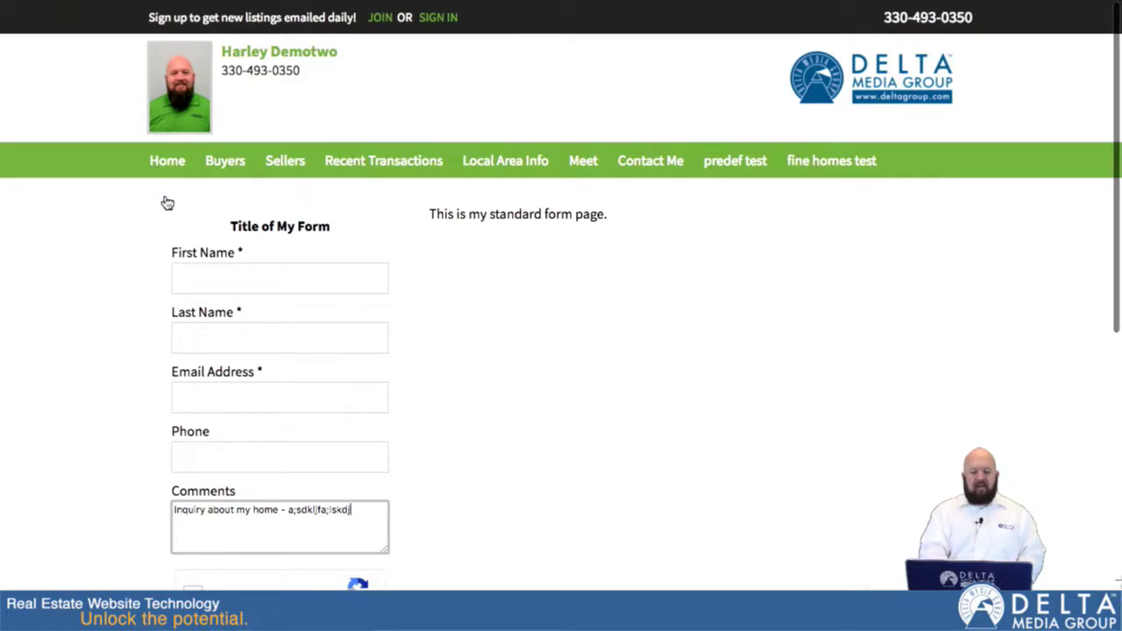
mouse_move(670, 169)
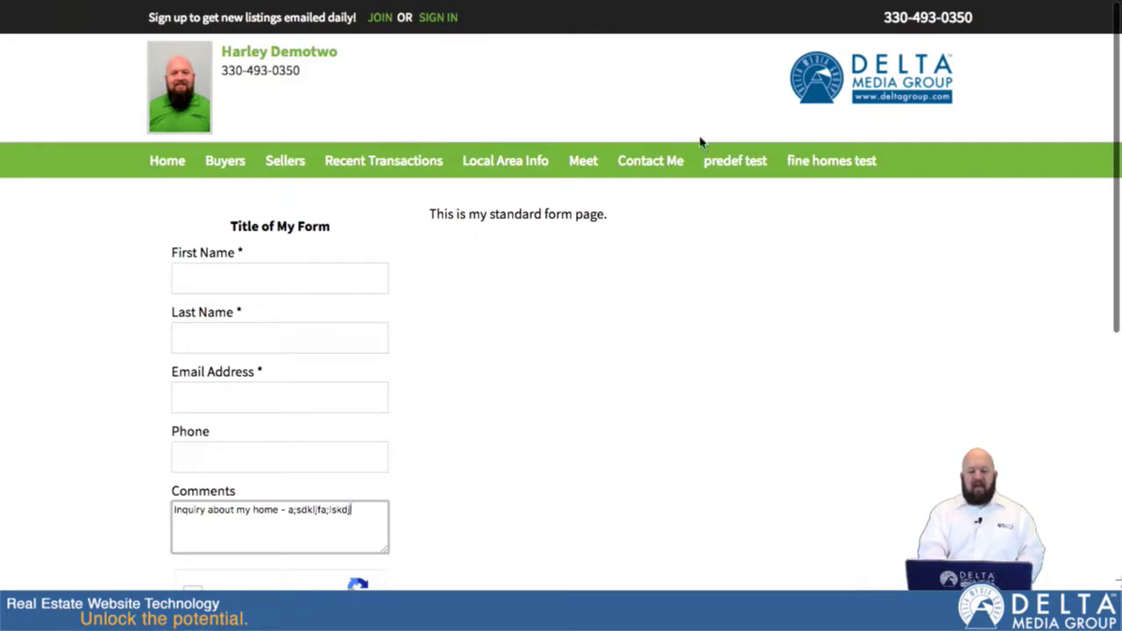
click(731, 241)
Switch to the DeltaNet browser tab, move My Page Link between Contact Me and predef test in the website menu order, and save the menu.
mouse_move(508, 7)
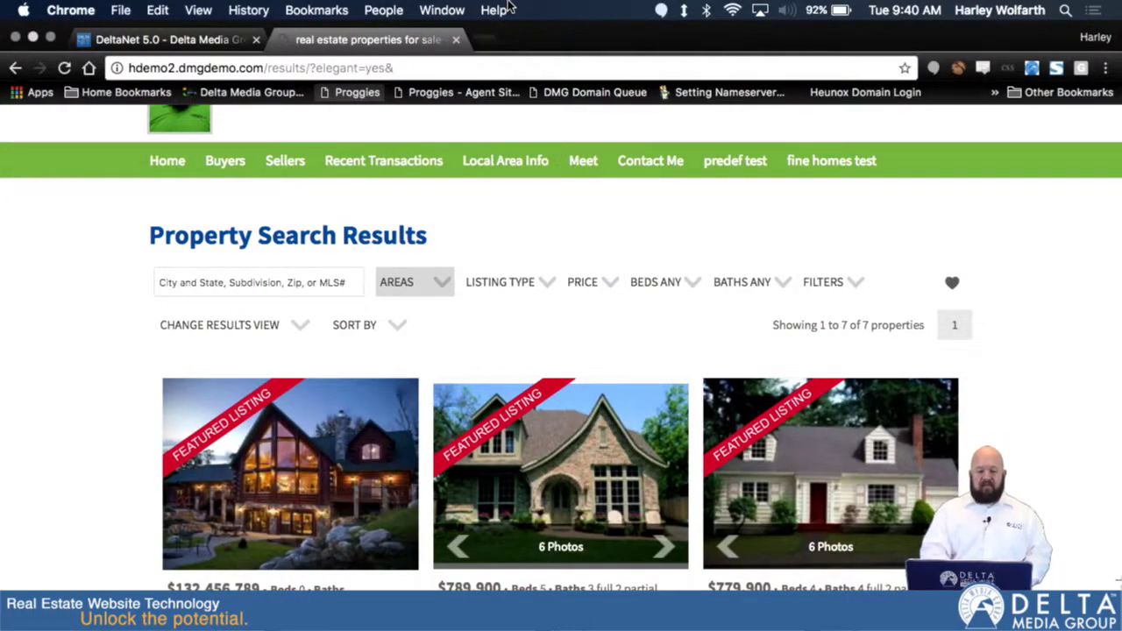
click(162, 39)
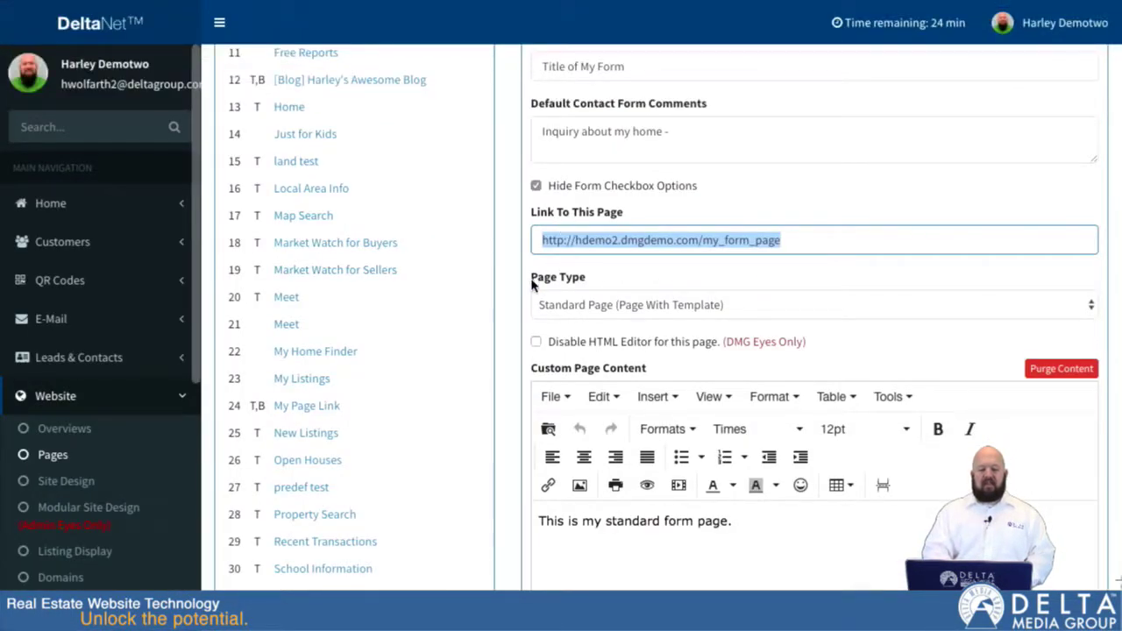
scroll(511, 390, down, 10)
scroll(510, 390, down, 6)
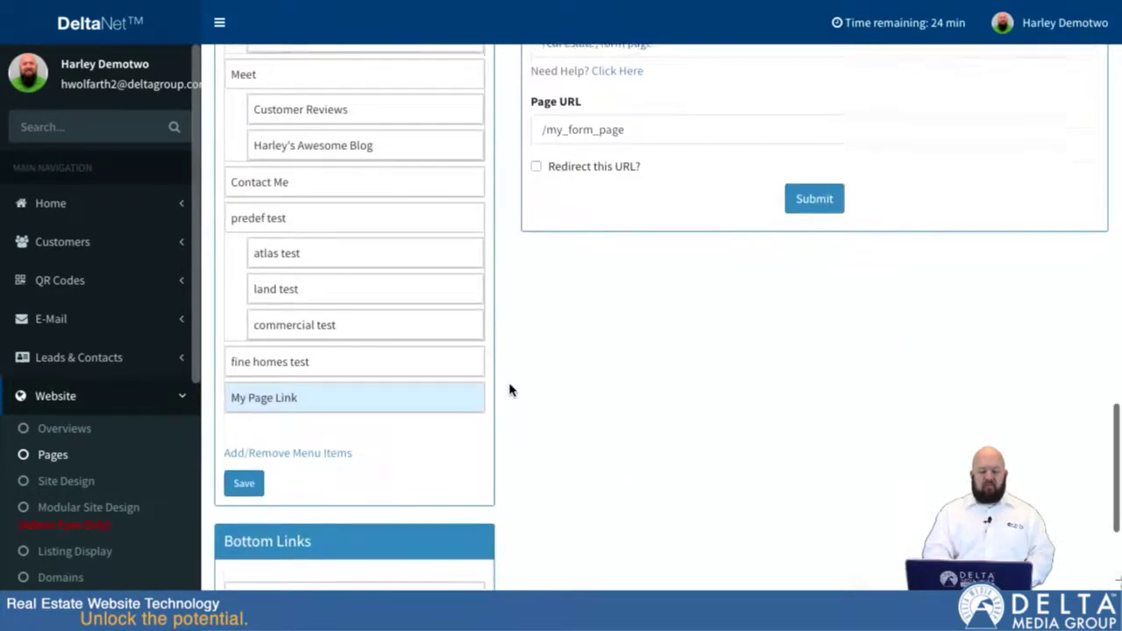
drag(312, 386, 313, 205)
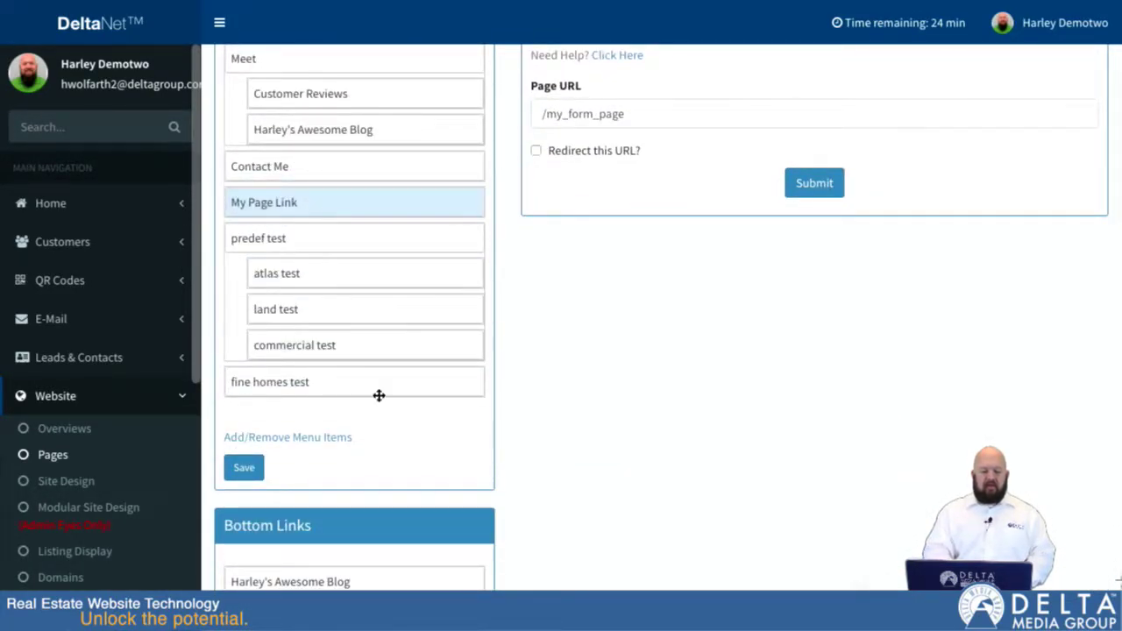
click(243, 467)
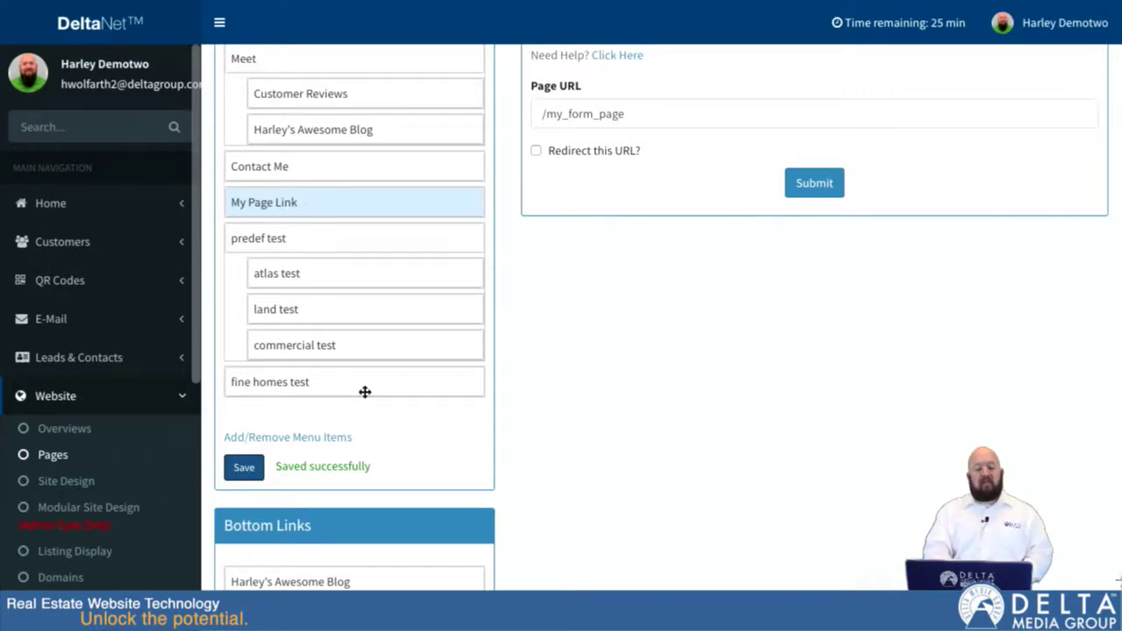
scroll(528, 241, up, 20)
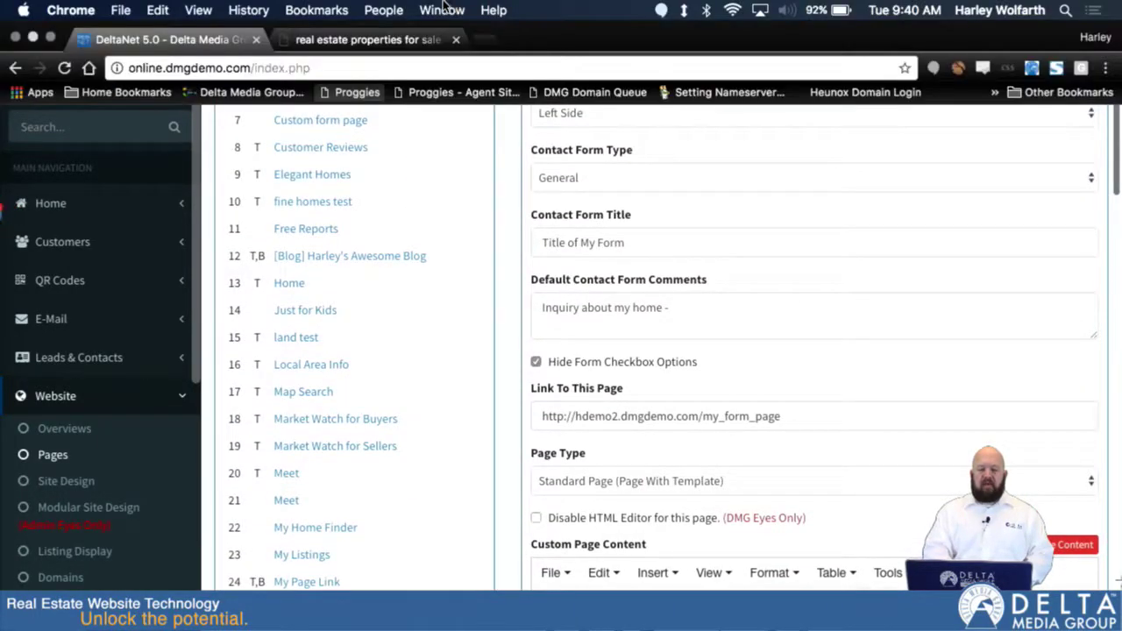
click(366, 39)
click(359, 66)
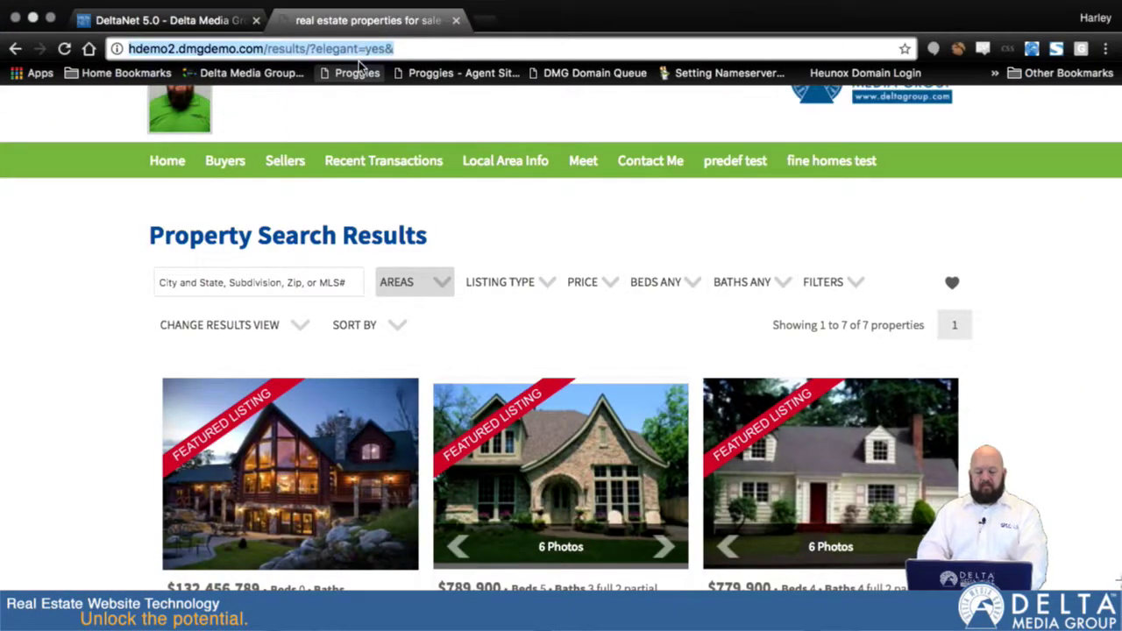
text(http://hdemo2.dmgdemo.com/my_form_page)
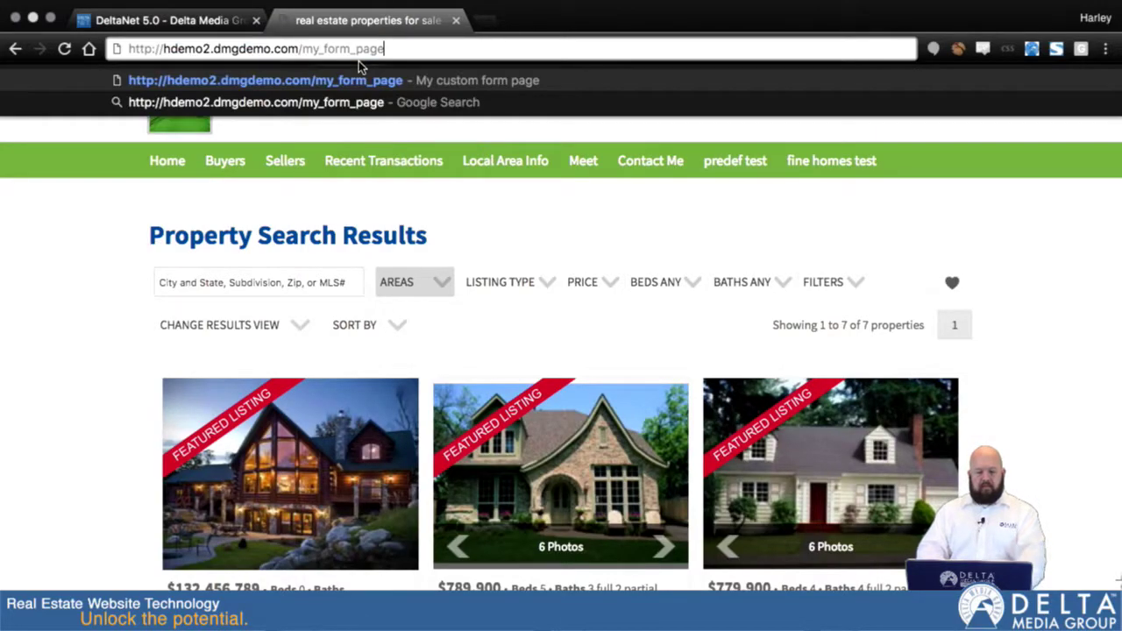
key(Return)
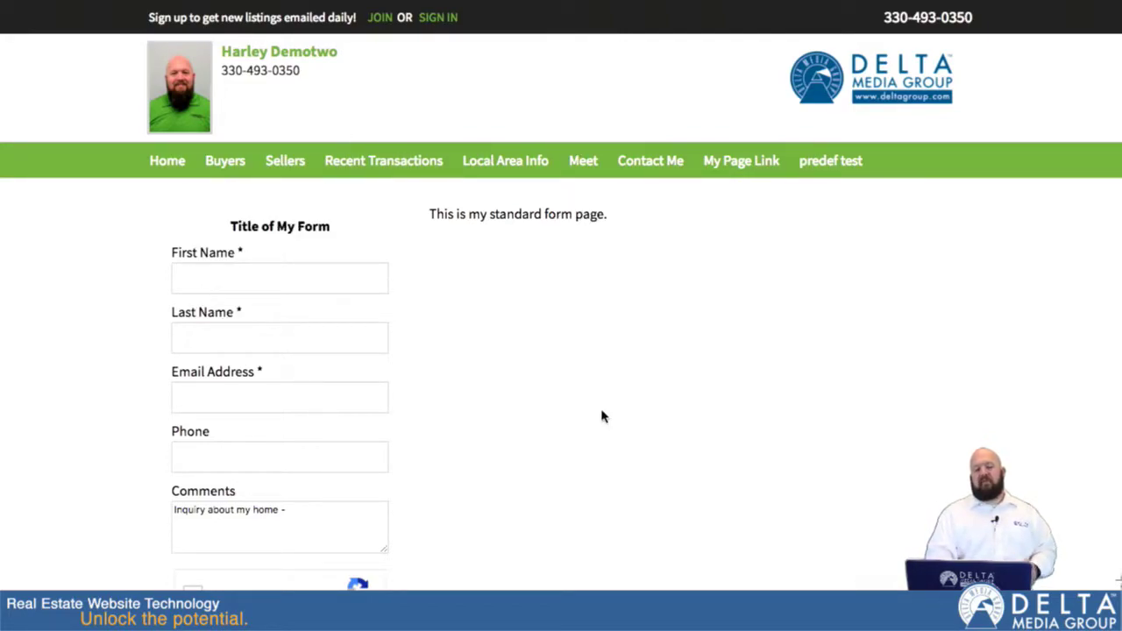
key(ctrl+Up)
click(802, 55)
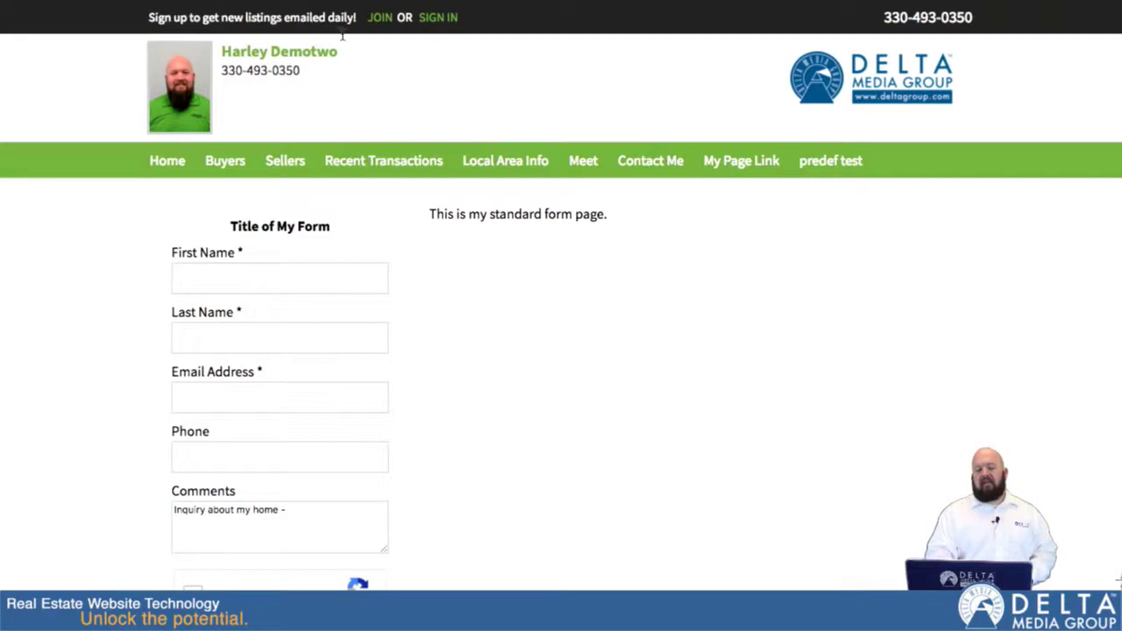
Back in the DeltaNet tab, set the custom page's type to Standard Page With No Navigation and submit the page.
click(202, 39)
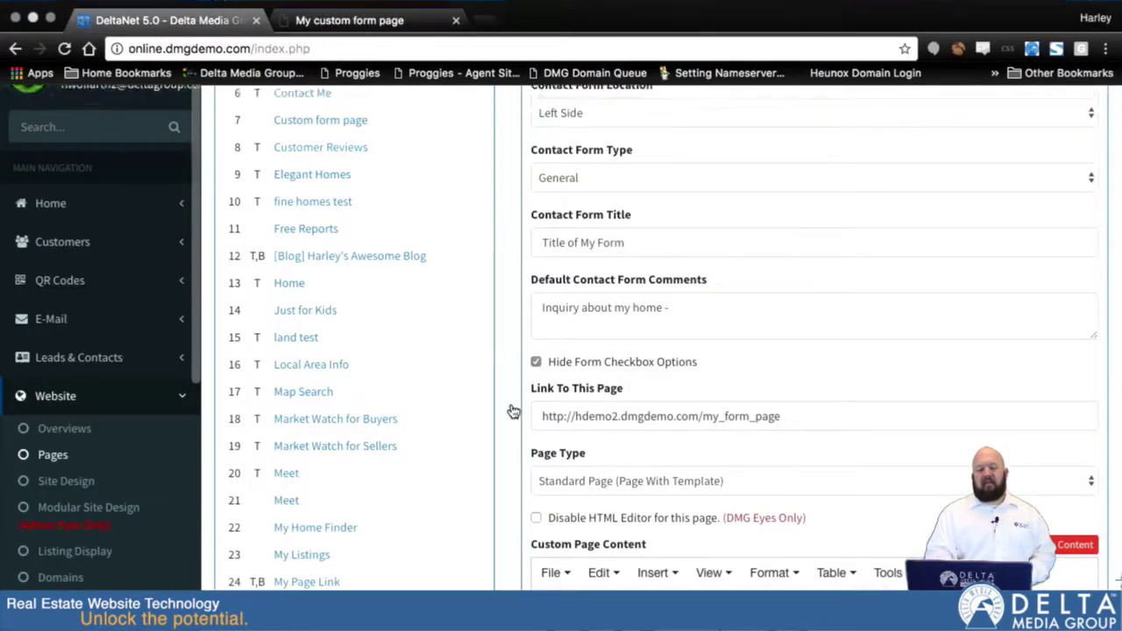
scroll(633, 464, down, 5)
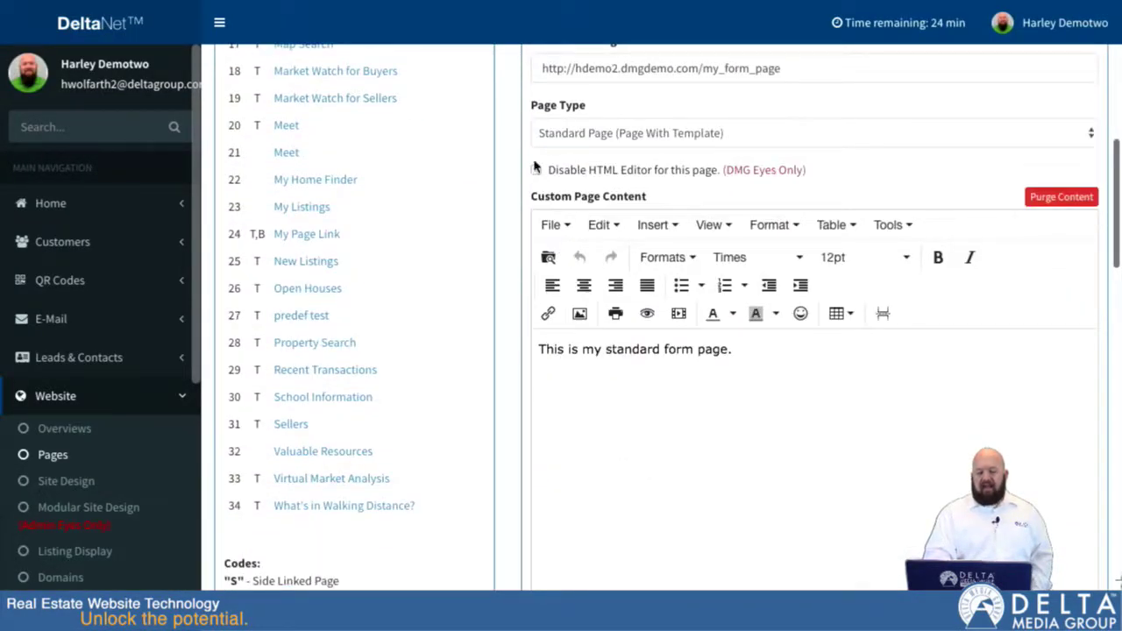
scroll(530, 320, up, 4)
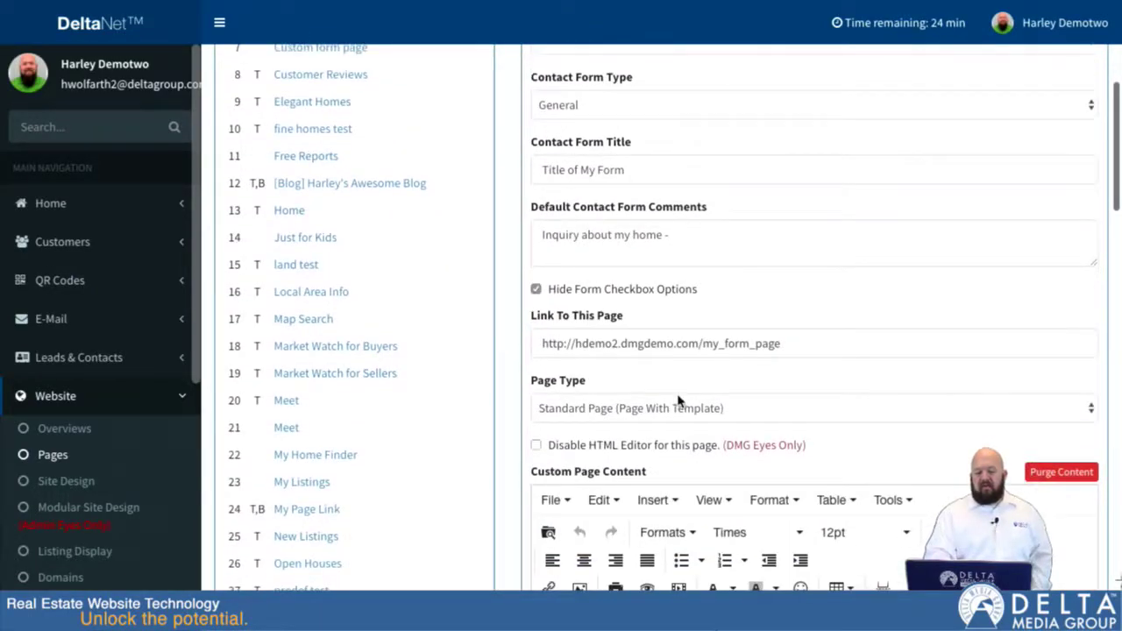
click(731, 416)
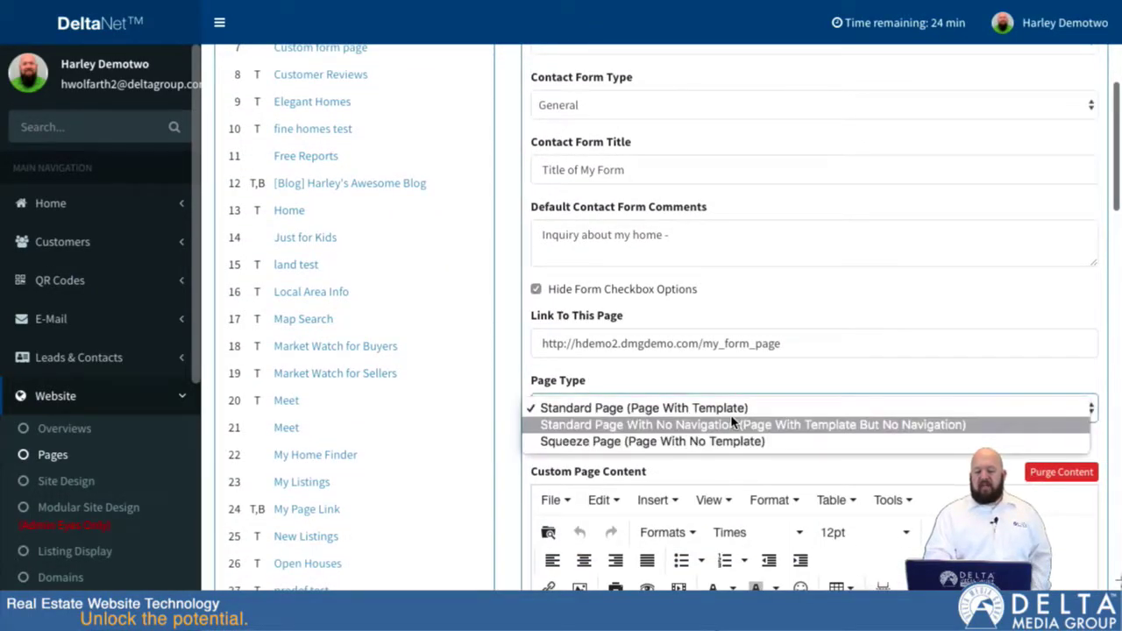
click(653, 426)
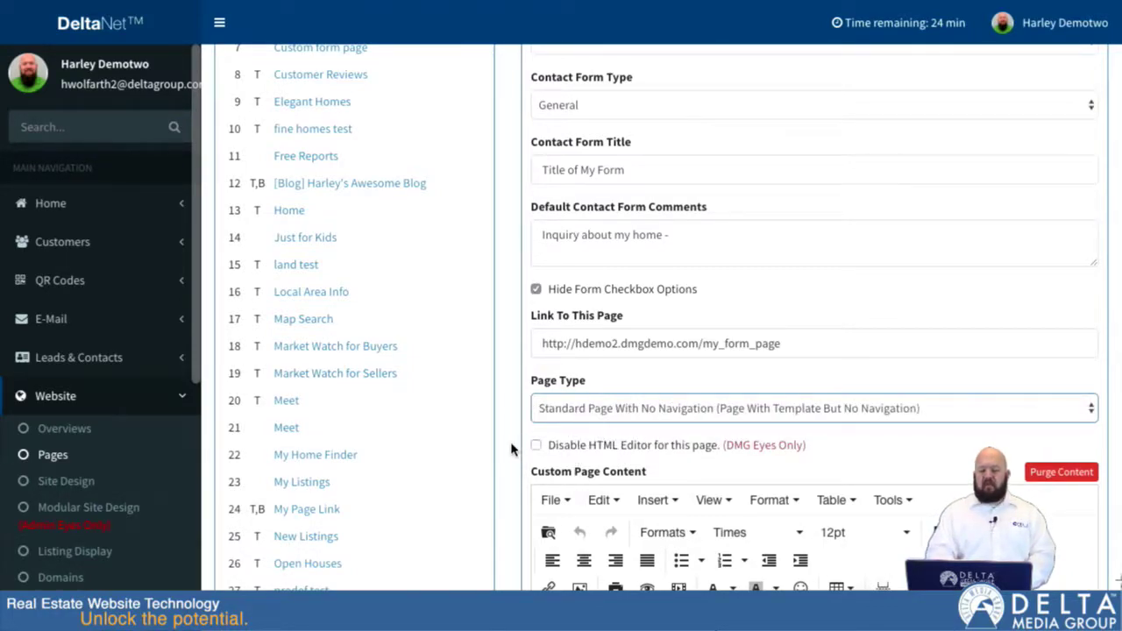
scroll(512, 449, down, 2)
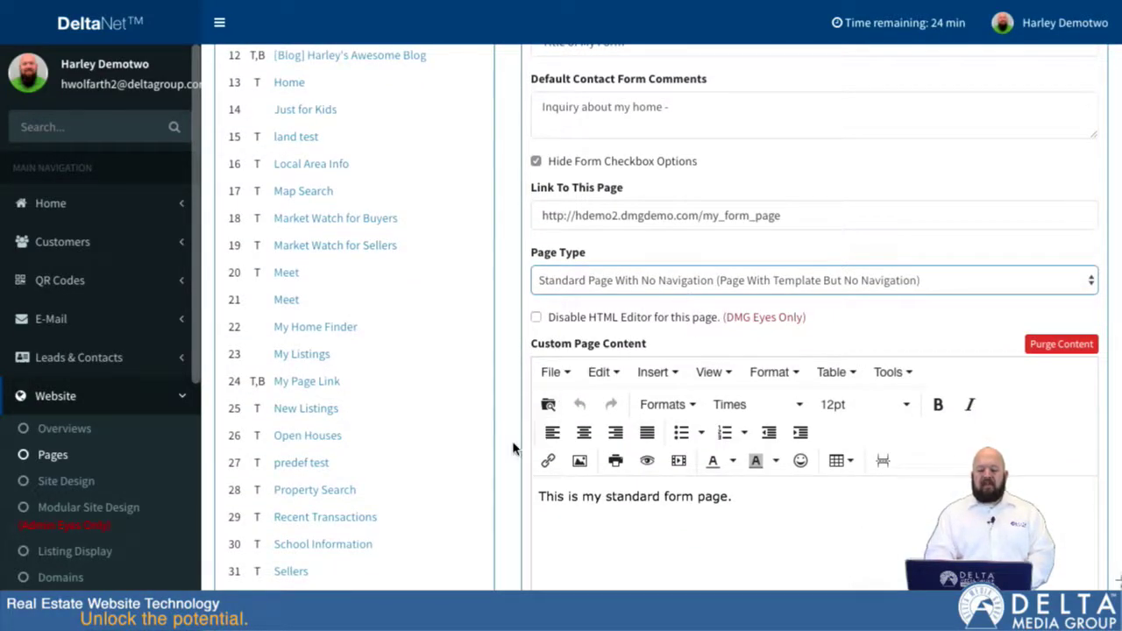
scroll(513, 447, down, 15)
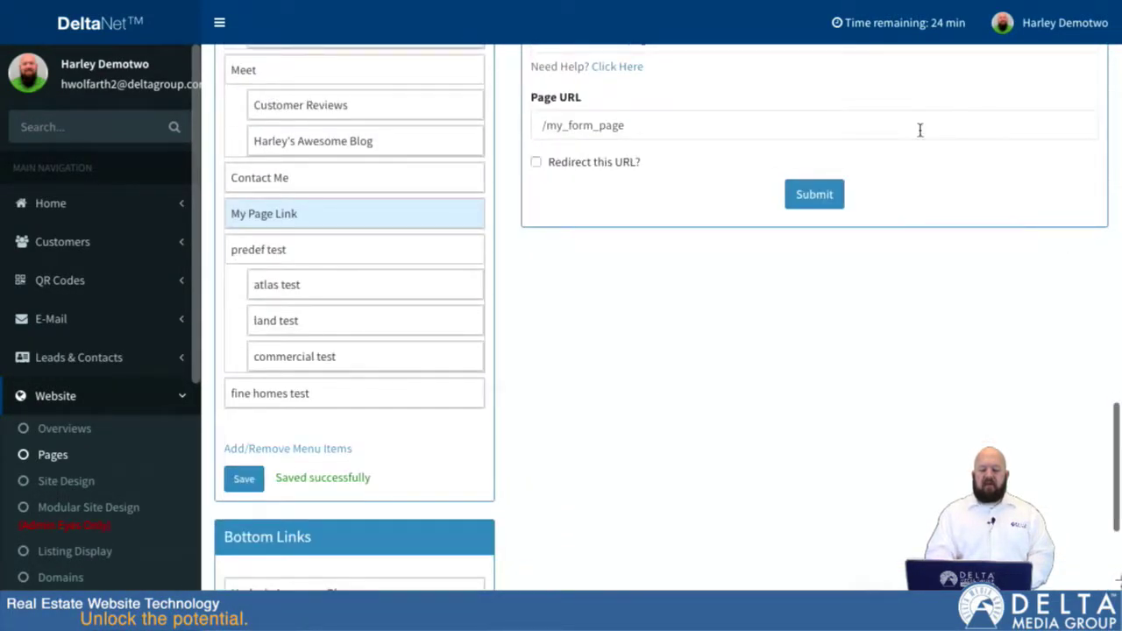
click(814, 195)
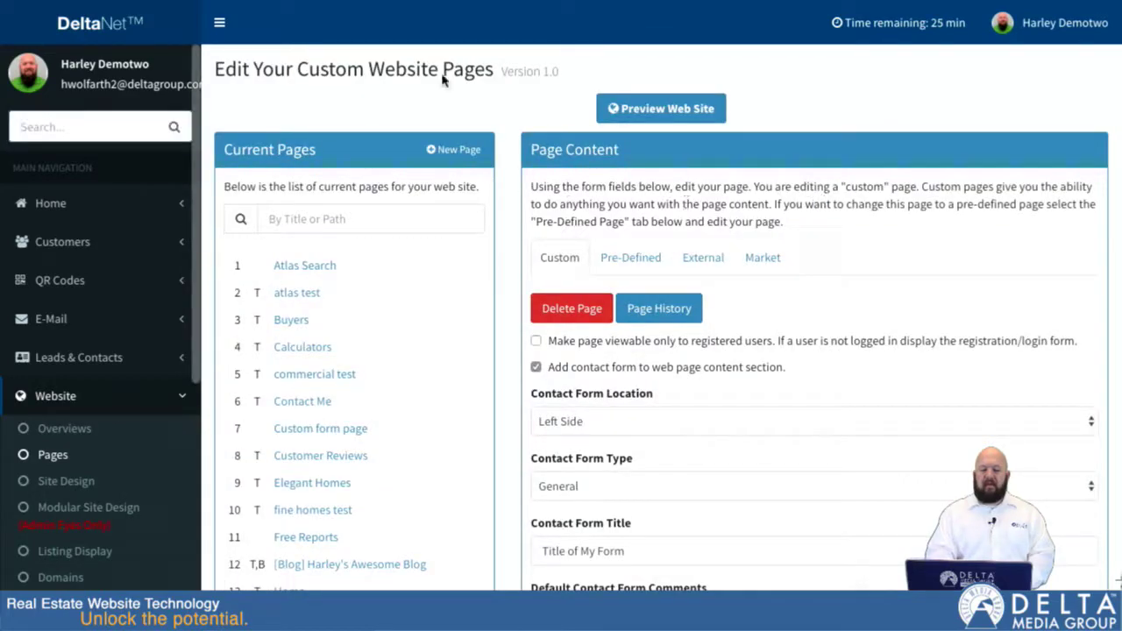
Reload the form page in the live website's browser tab and examine its header, contact form and footer.
click(378, 41)
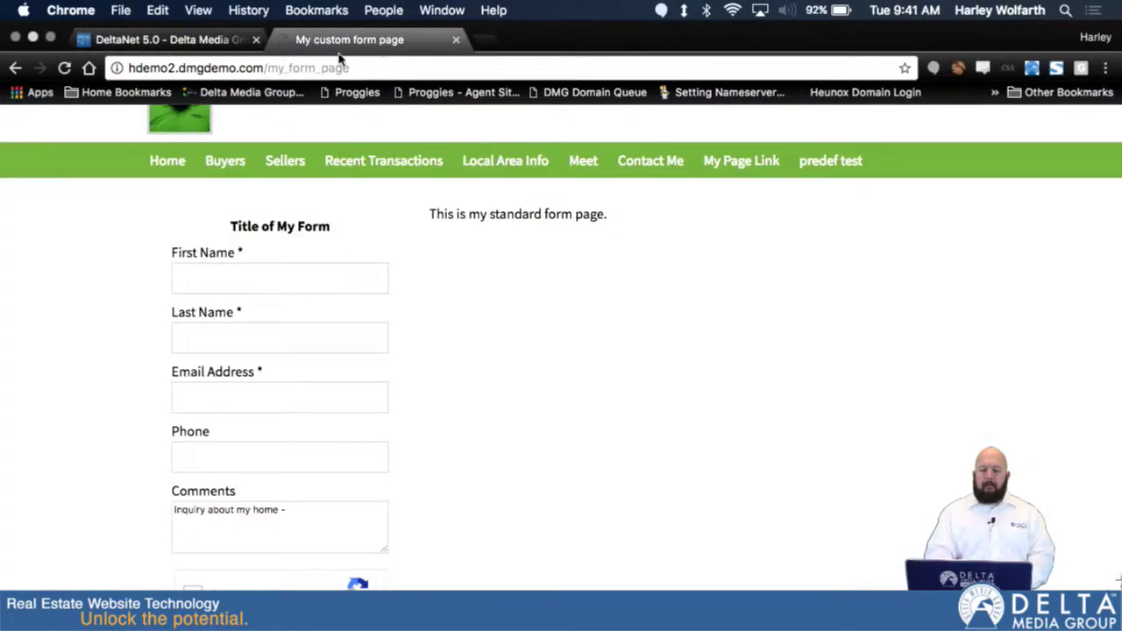
click(64, 67)
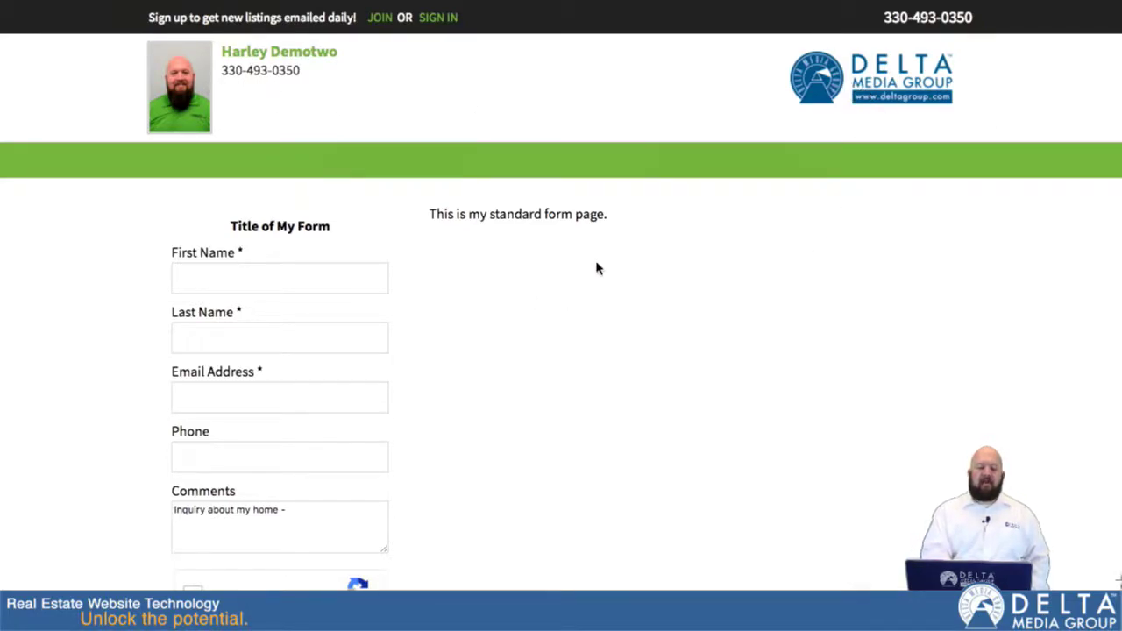
scroll(687, 433, down, 5)
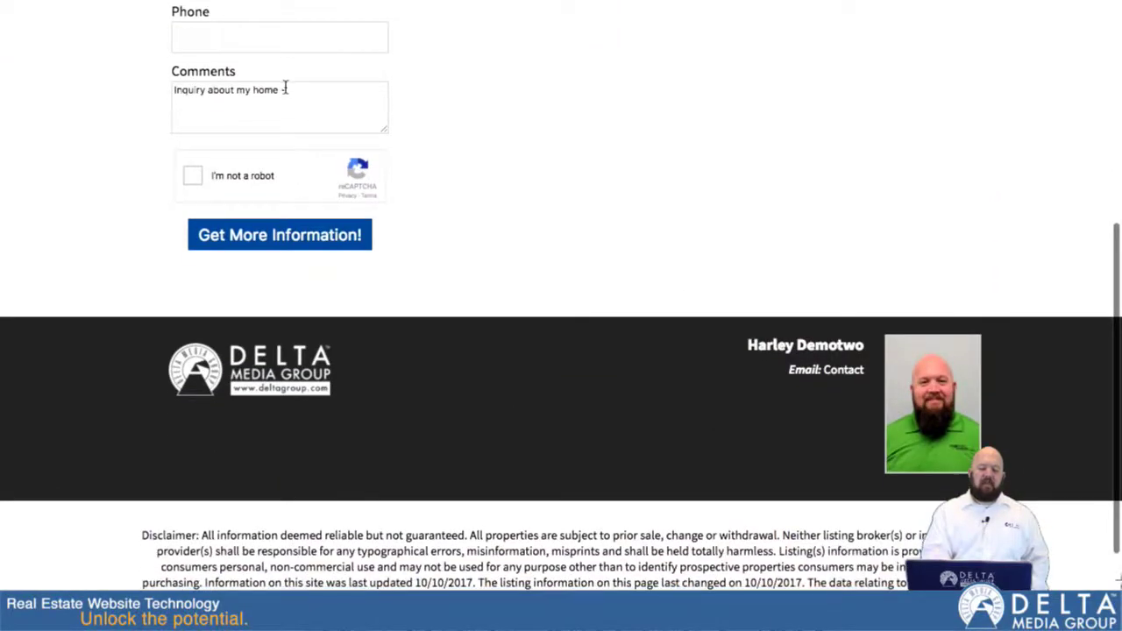
scroll(523, 263, down, 2)
scroll(523, 263, up, 8)
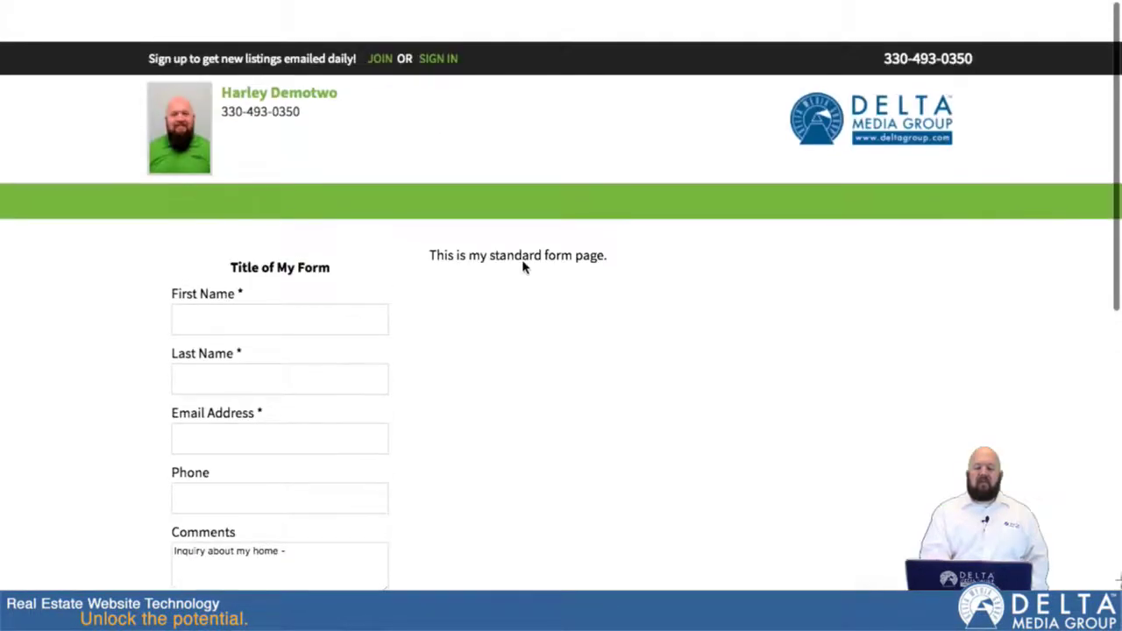
Check the First Name field and the rest of the contact form on the live page without navigation.
scroll(523, 263, down, 3)
click(224, 114)
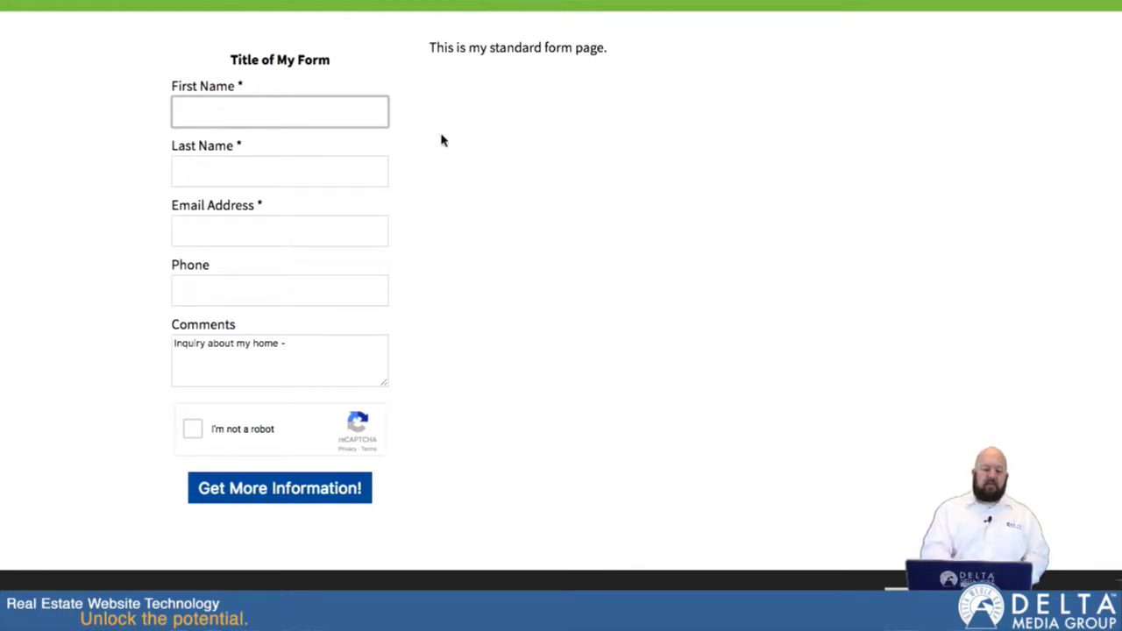
scroll(473, 147, up, 2)
Back in the DeltaNet browser tab, set the custom page's type to Squeeze Page (Page With No Template) and submit the page.
mouse_move(504, 5)
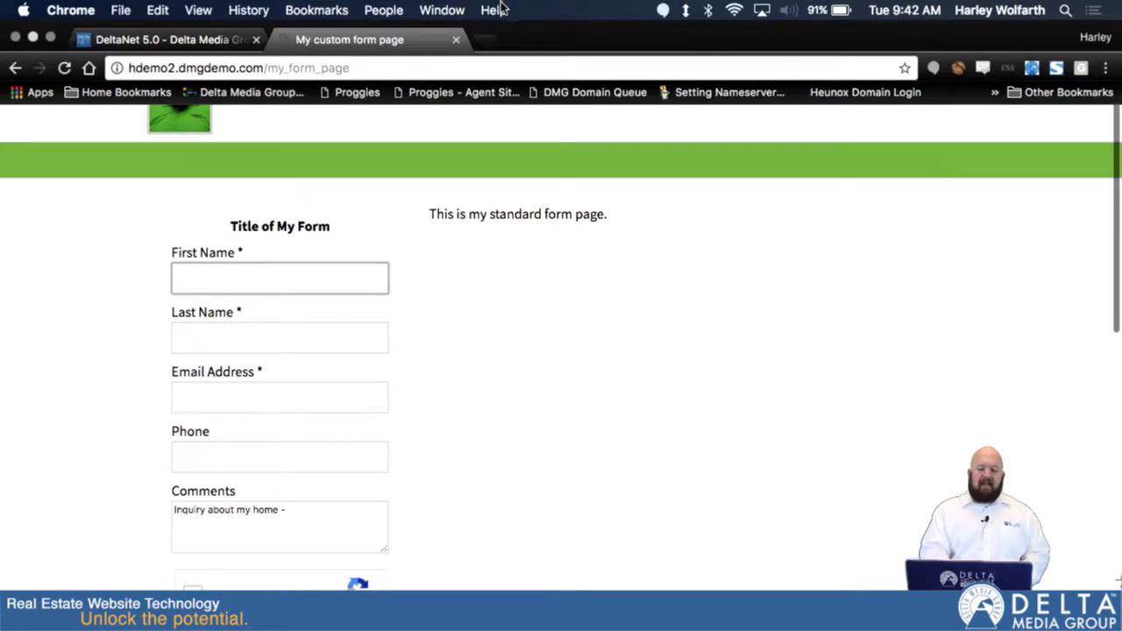
click(144, 42)
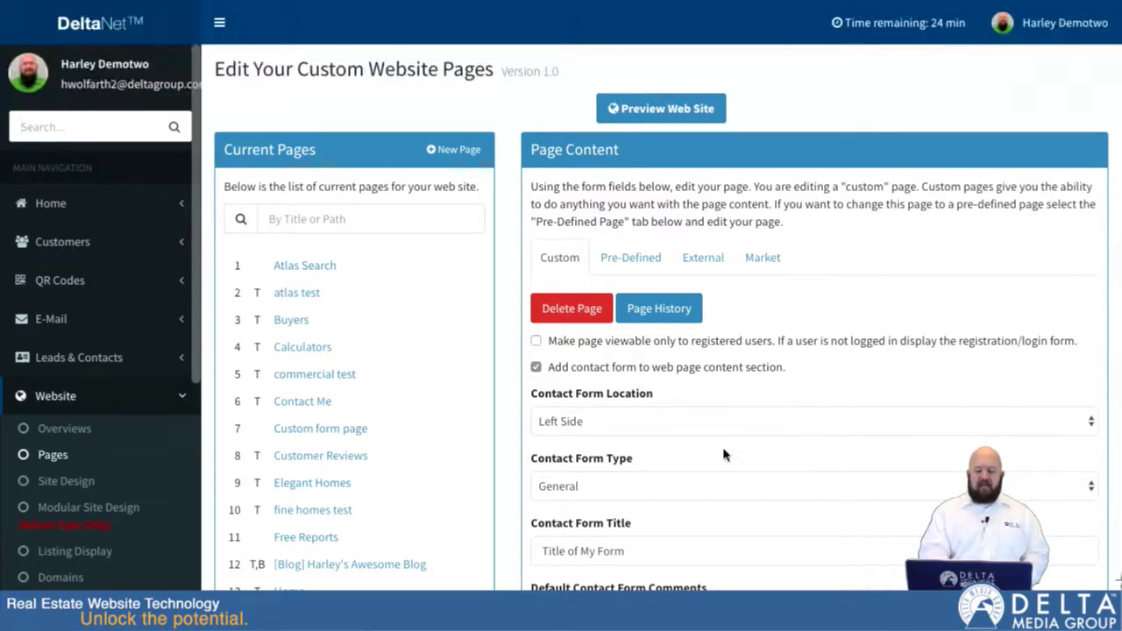
scroll(548, 460, down, 4)
scroll(547, 457, down, 2)
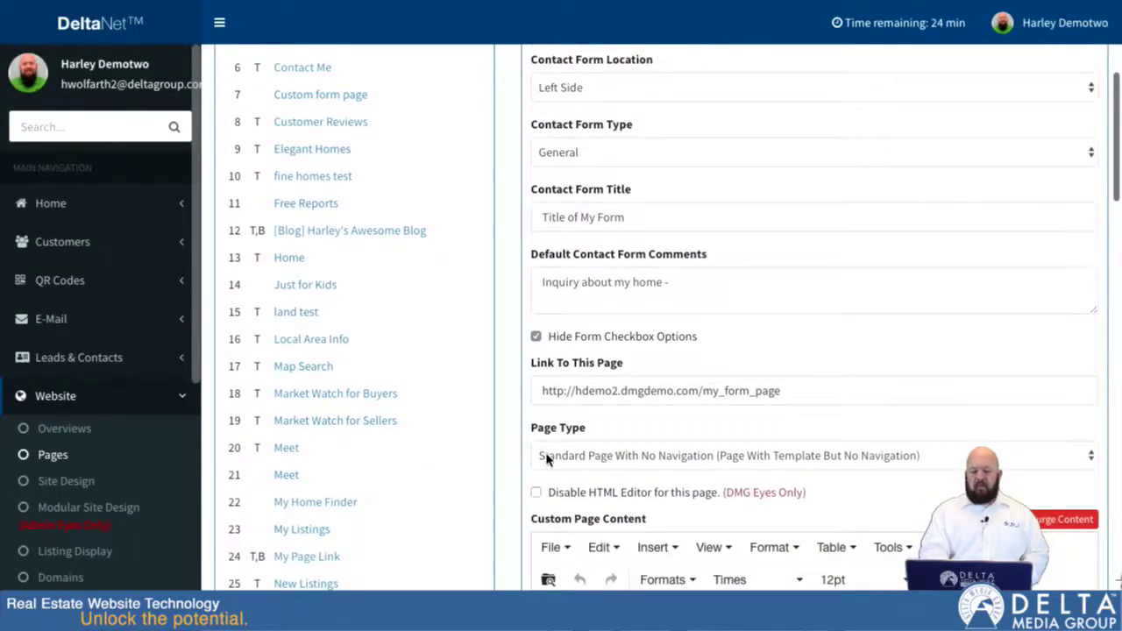
click(627, 353)
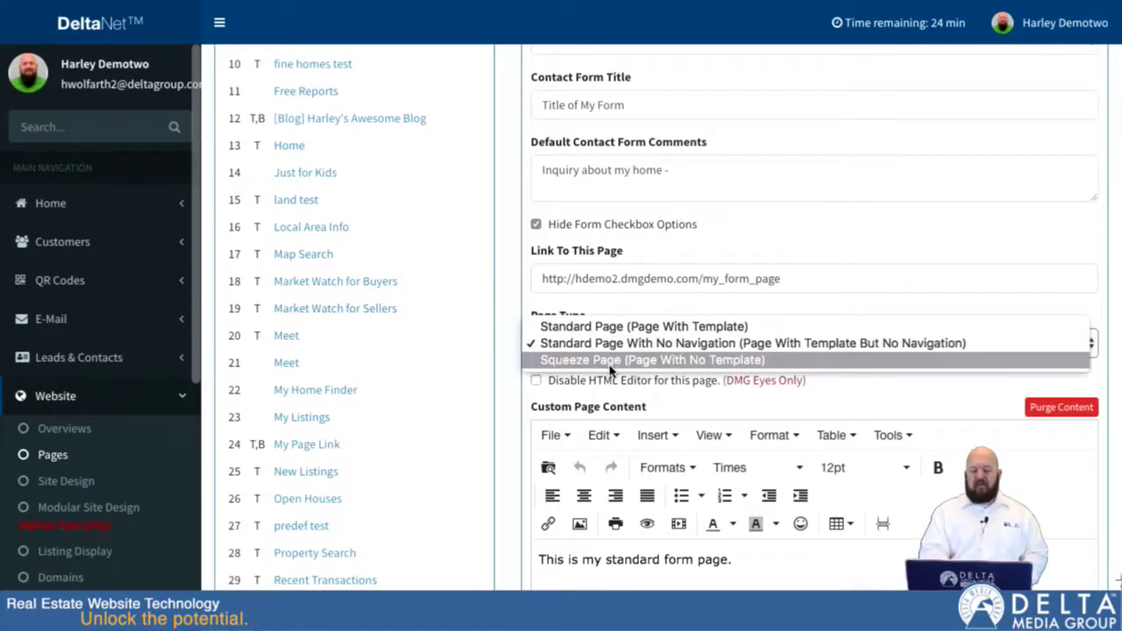
click(626, 359)
scroll(501, 421, down, 15)
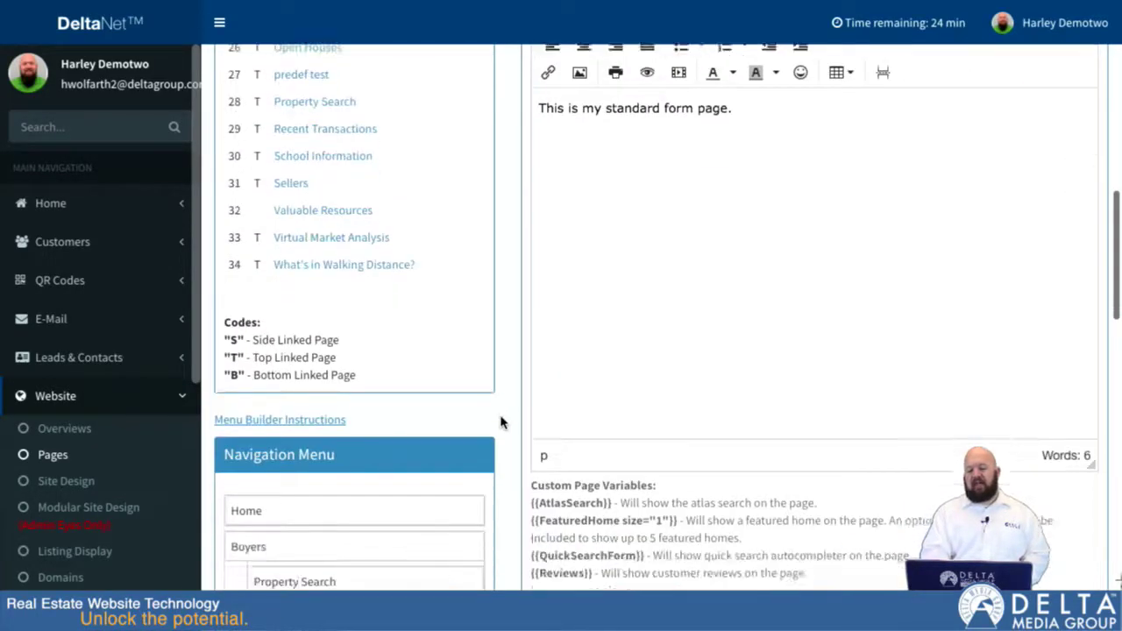
click(803, 342)
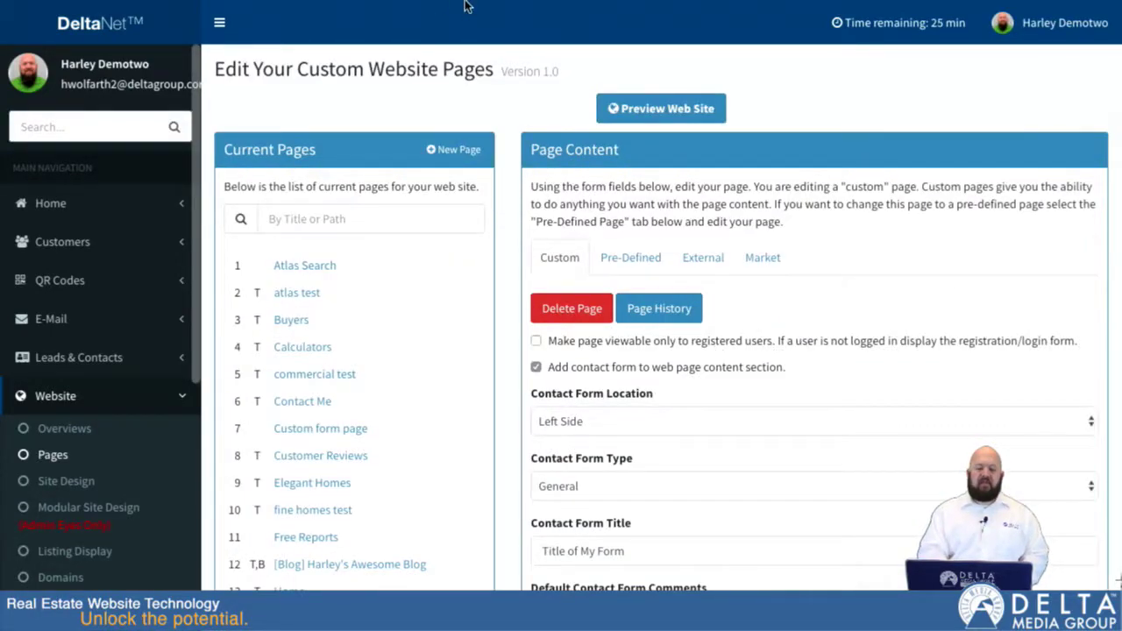
Reload the form page in the live website's browser tab and check its First Name, Last Name and Email Address fields.
click(349, 41)
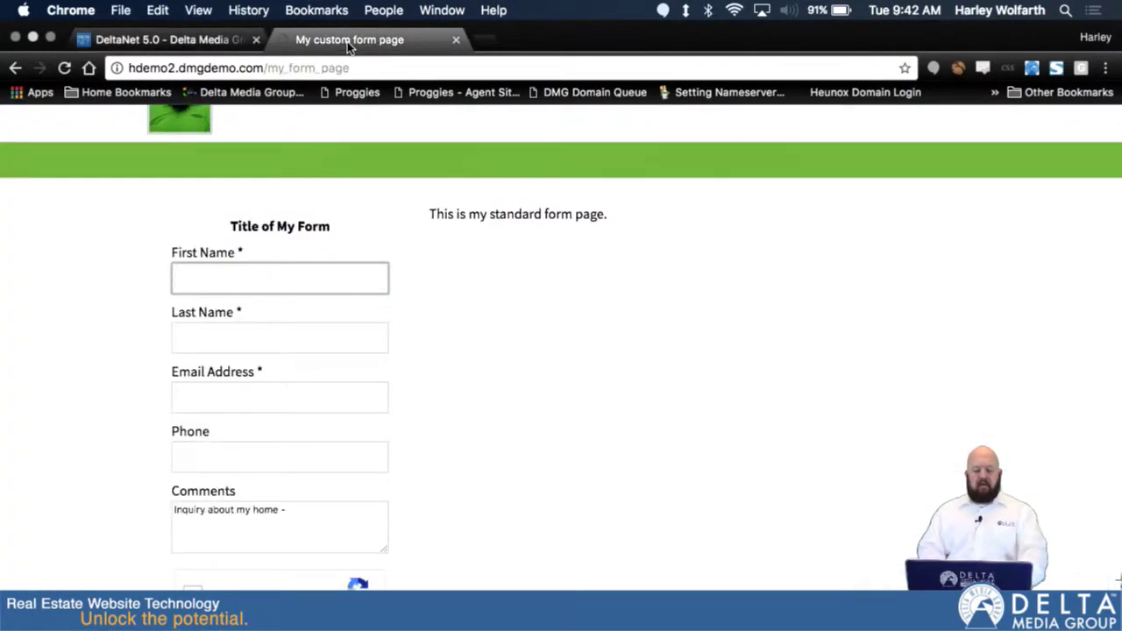
key(super+r)
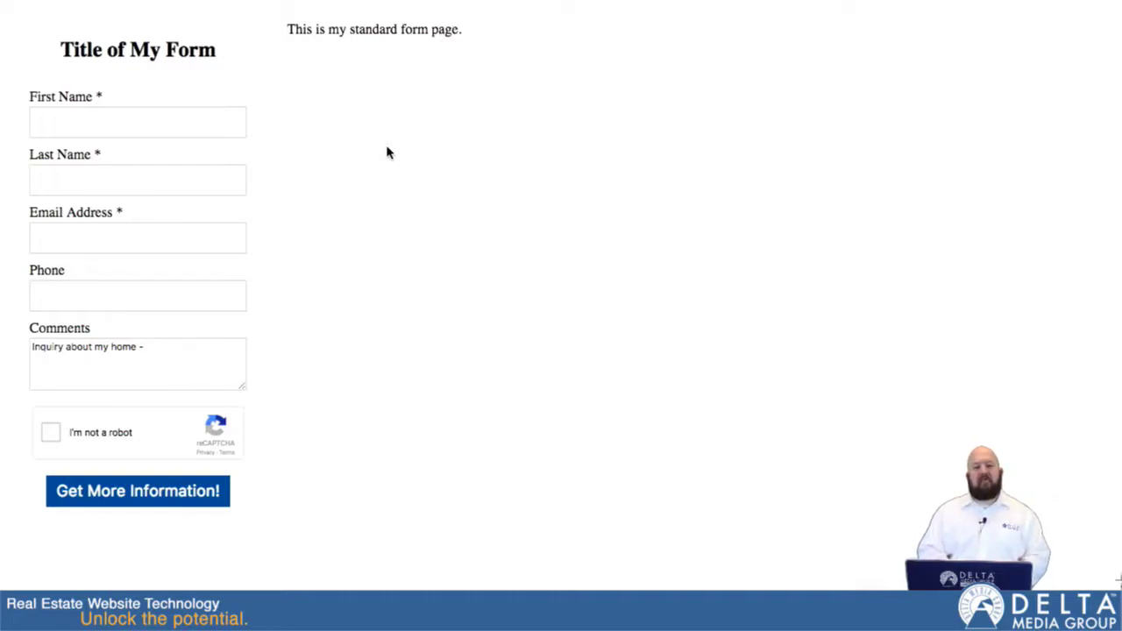
click(130, 122)
click(123, 185)
click(122, 232)
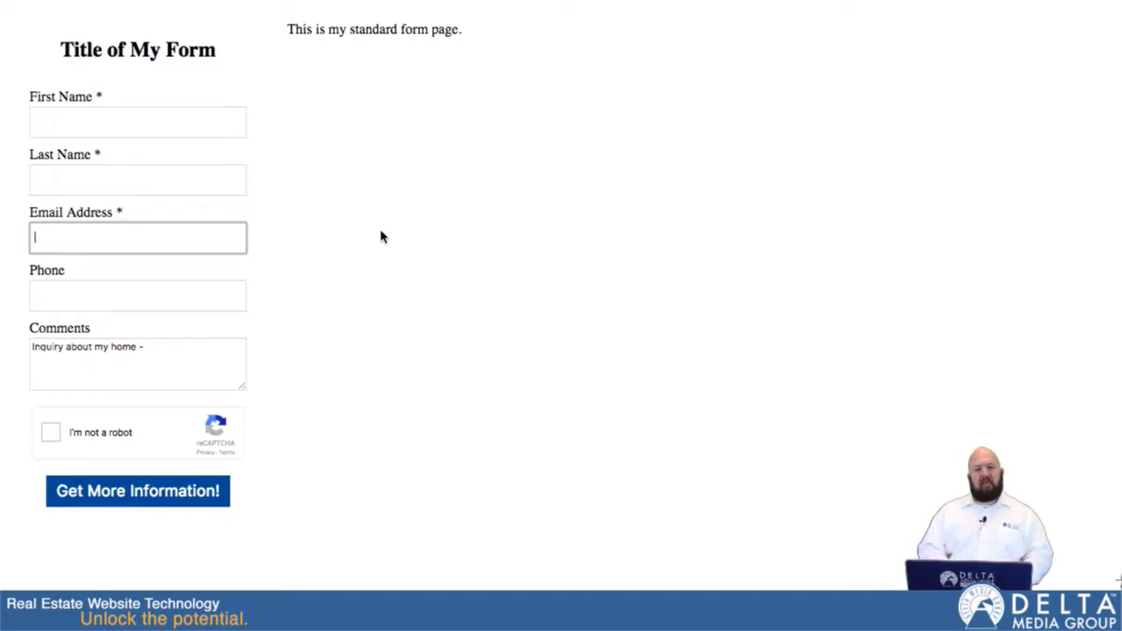